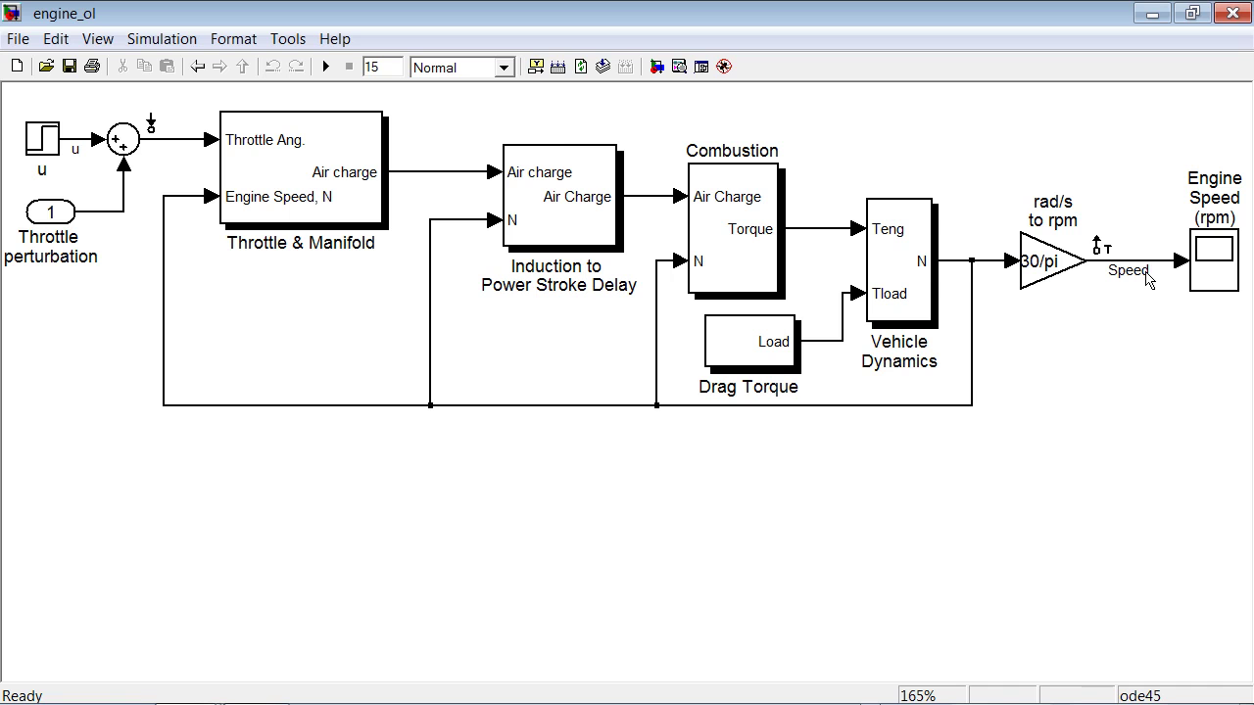
Inspect the throttle input and Speed output signal options, closing both without changes
{"action": "right_click", "coordinate": [152, 140]}
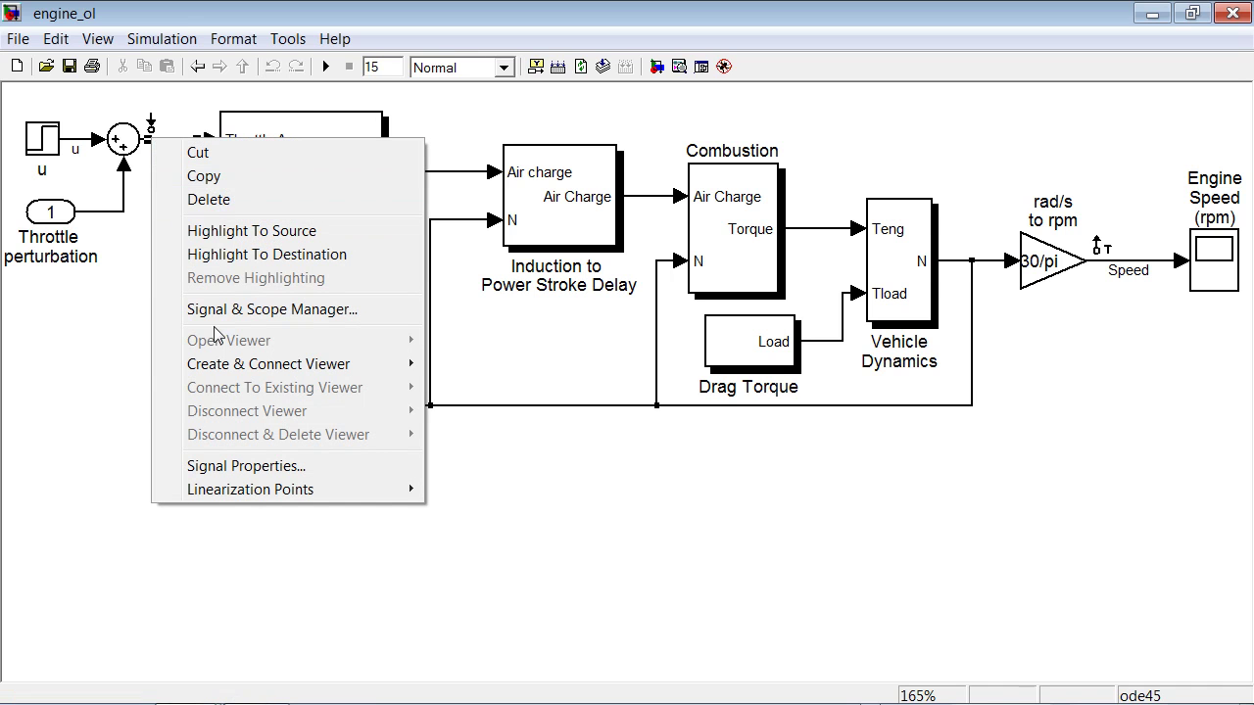
{"action": "mouse_move", "coordinate": [254, 493]}
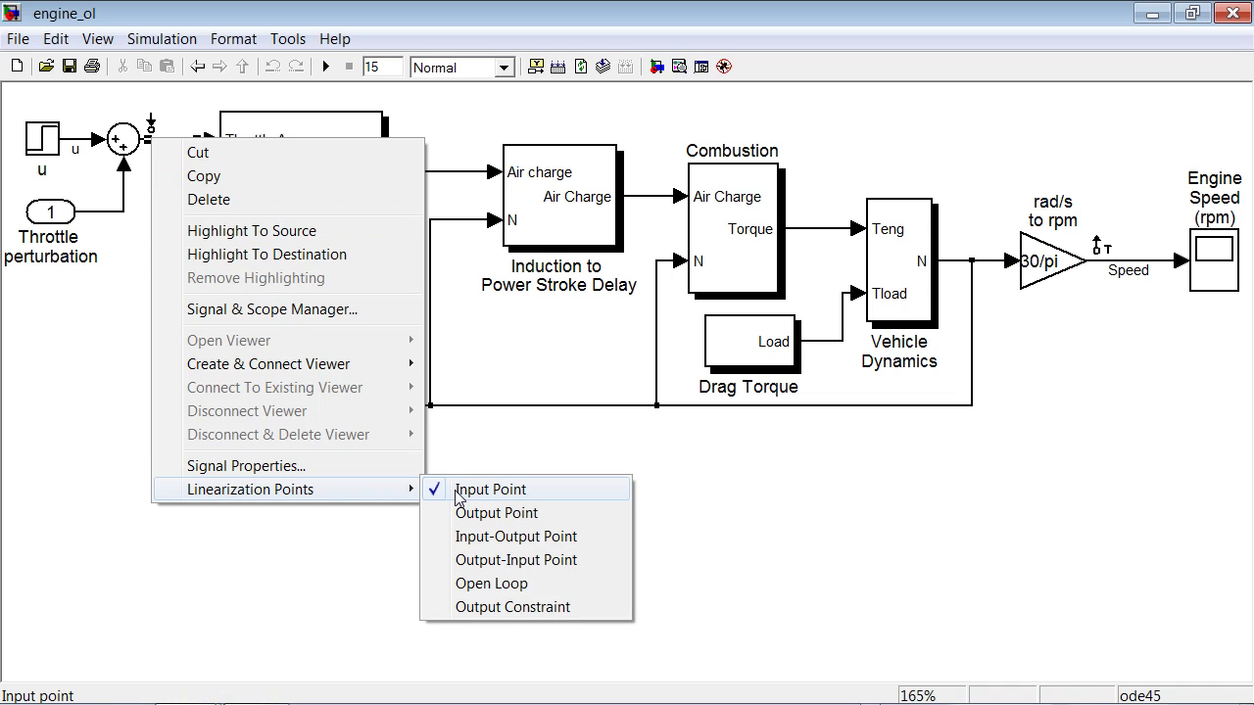
{"action": "left_click", "coordinate": [1044, 501]}
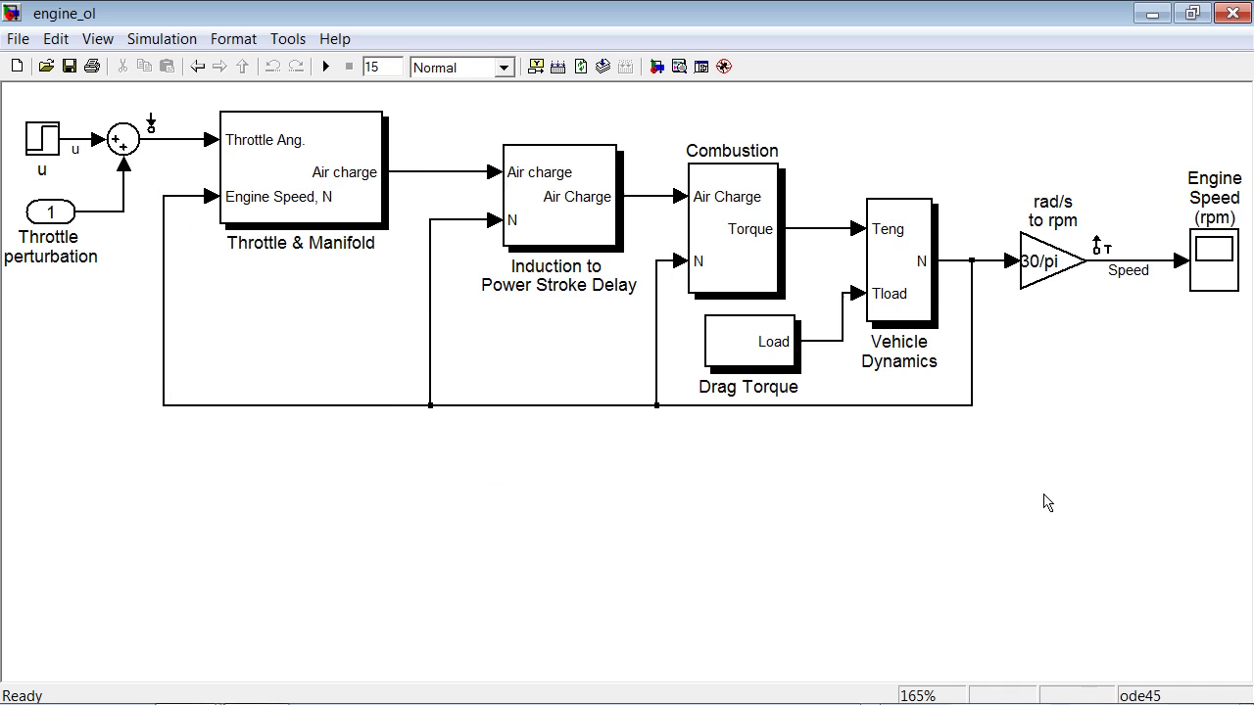
{"action": "right_click", "coordinate": [1129, 266]}
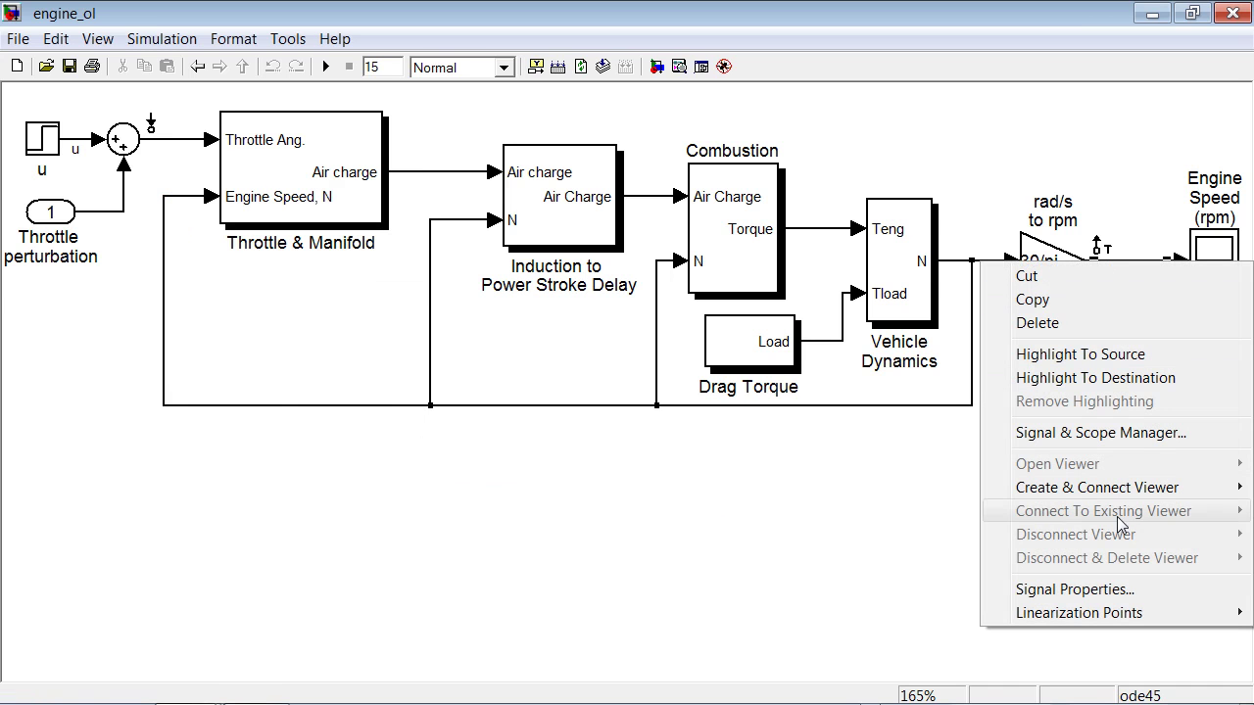
{"action": "mouse_move", "coordinate": [1127, 625]}
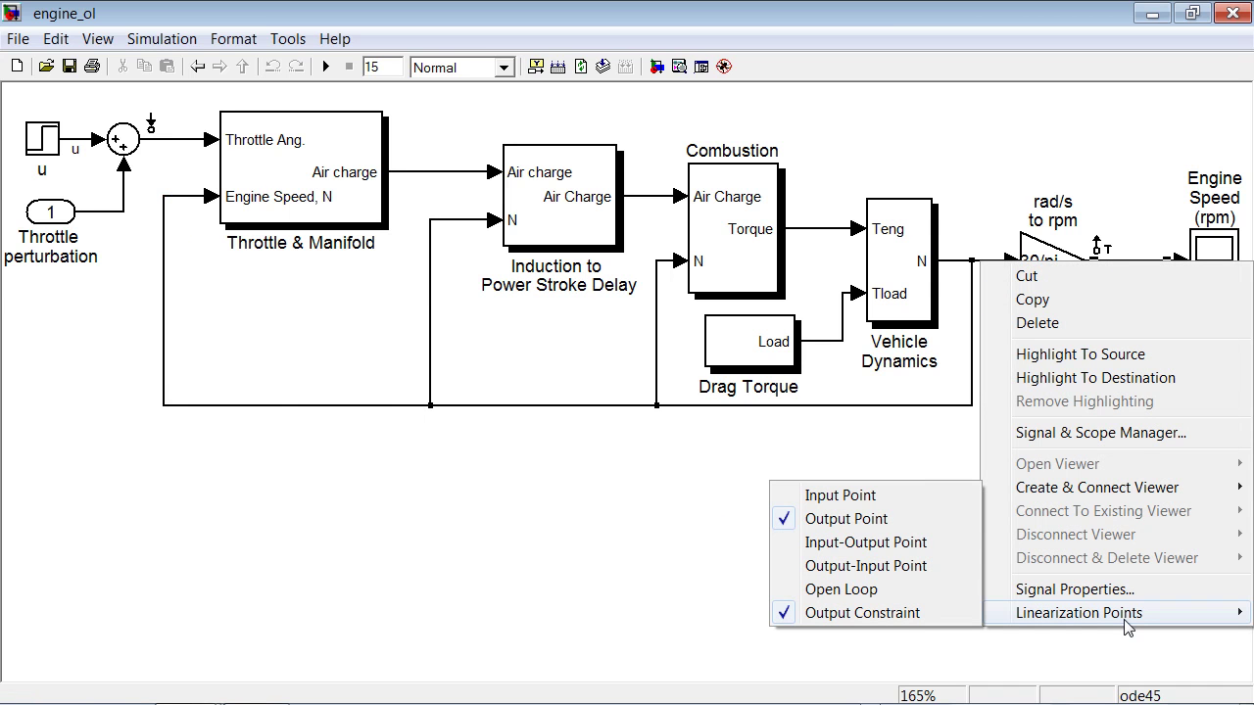
{"action": "left_click", "coordinate": [464, 500]}
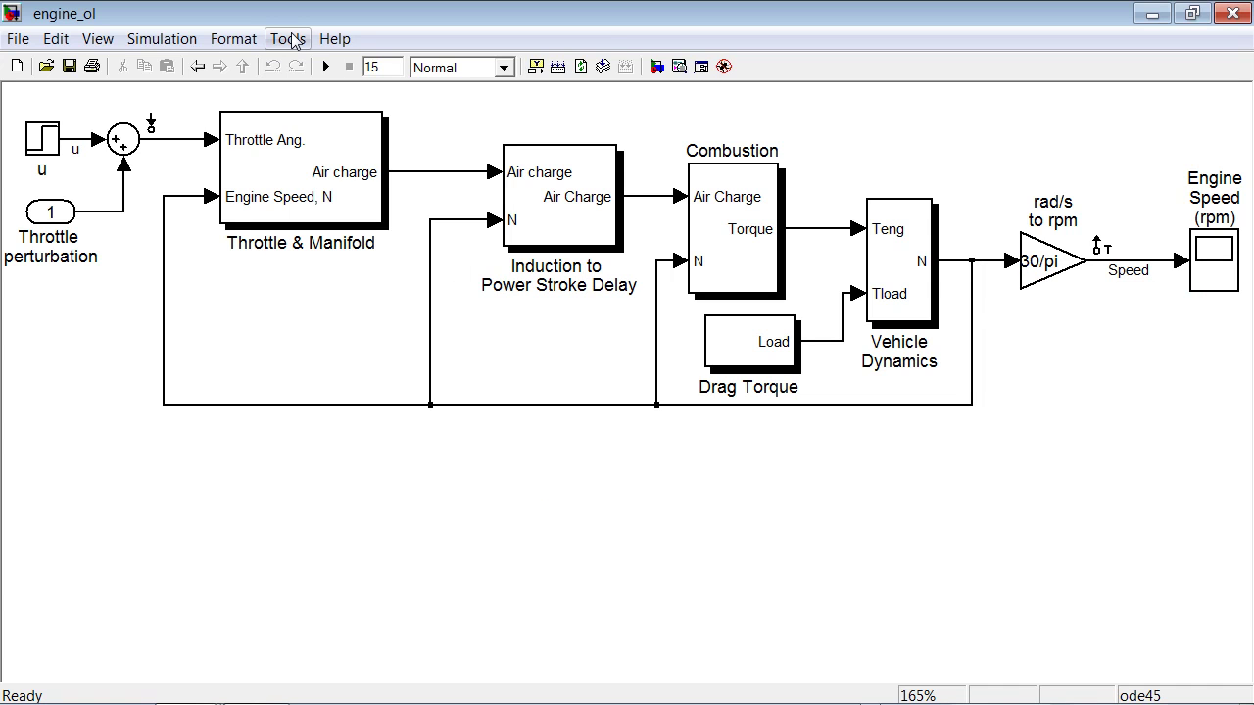
Launch the Linear Analysis Tool for engine_ol full-screen and show its operating point choices
{"action": "left_click", "coordinate": [289, 39]}
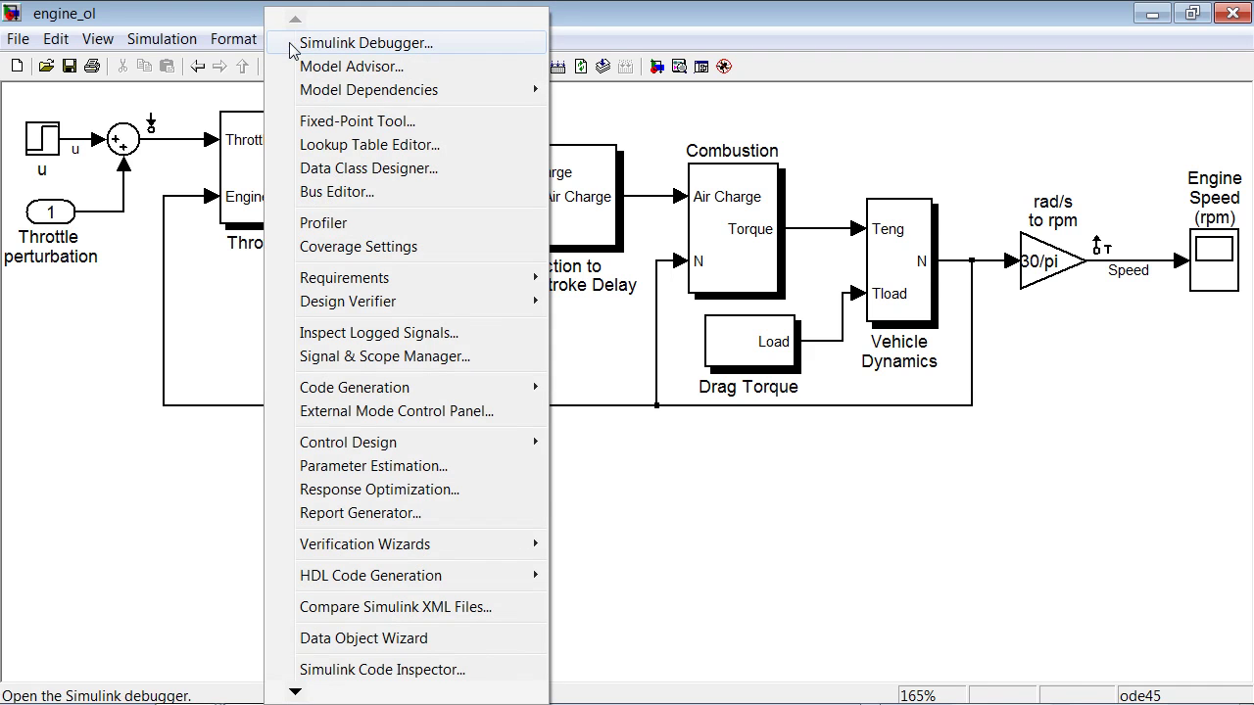
{"action": "mouse_move", "coordinate": [370, 446]}
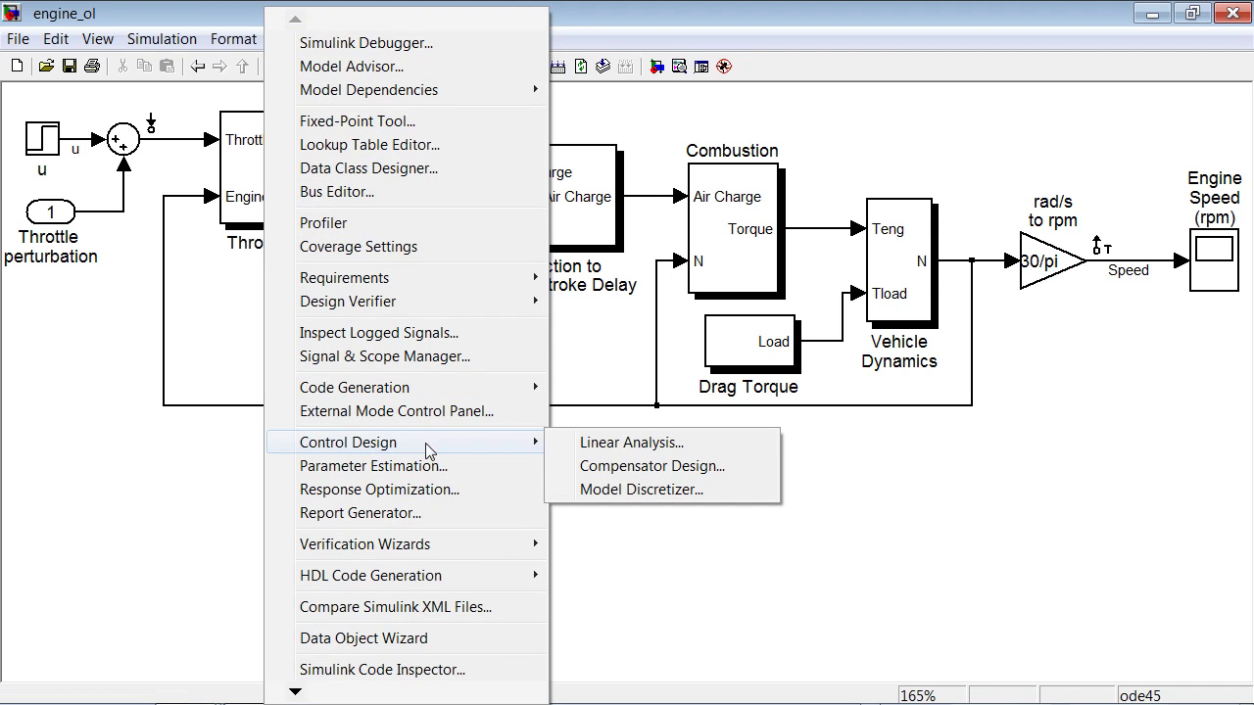
{"action": "left_click", "coordinate": [602, 445]}
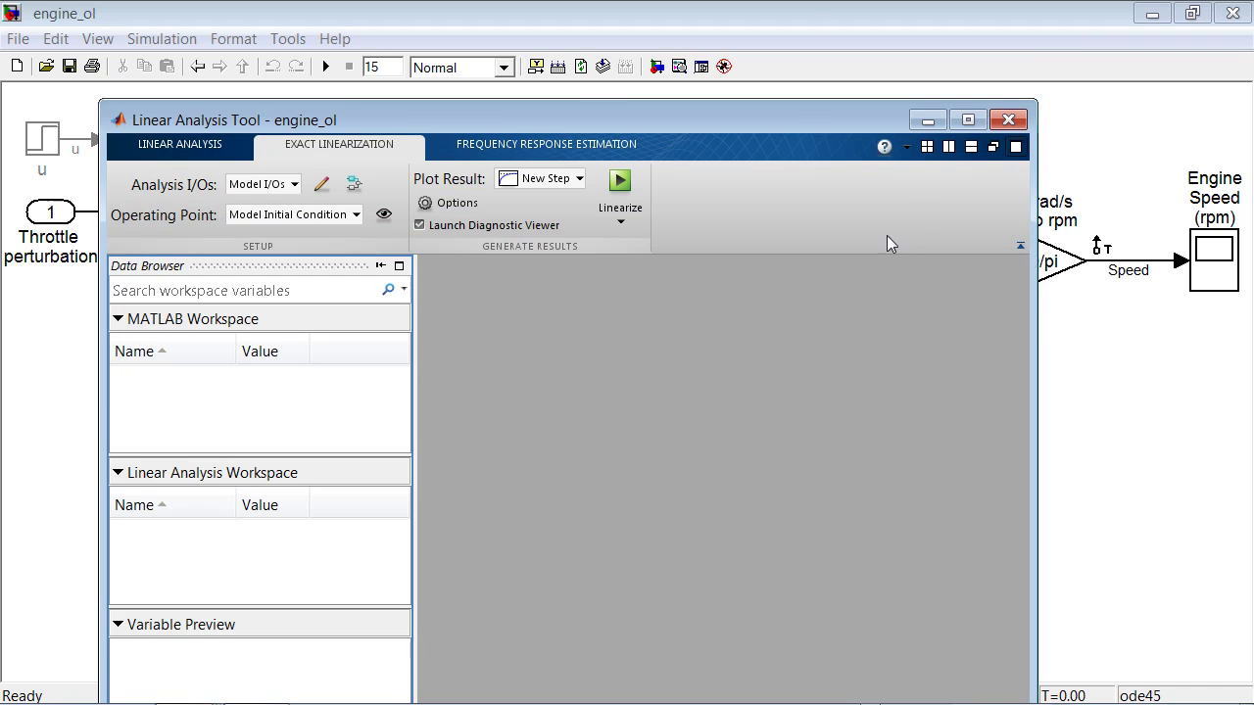
{"action": "left_click", "coordinate": [967, 120]}
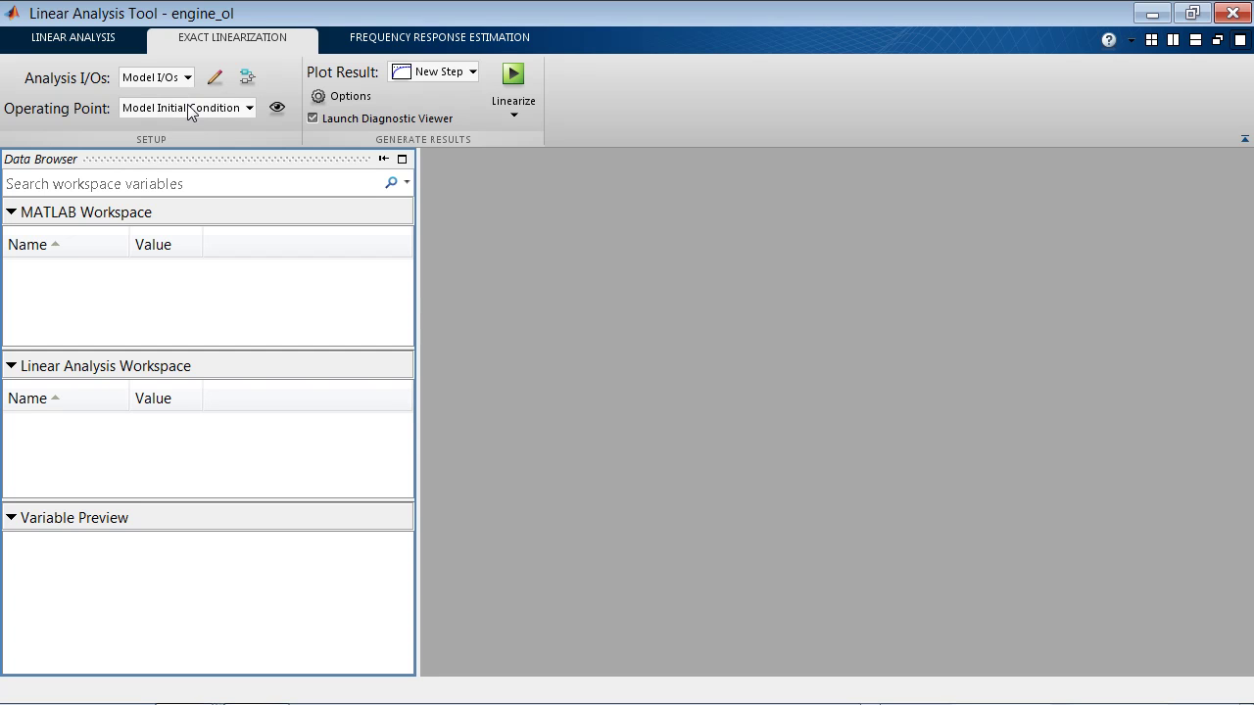
{"action": "left_click", "coordinate": [250, 109]}
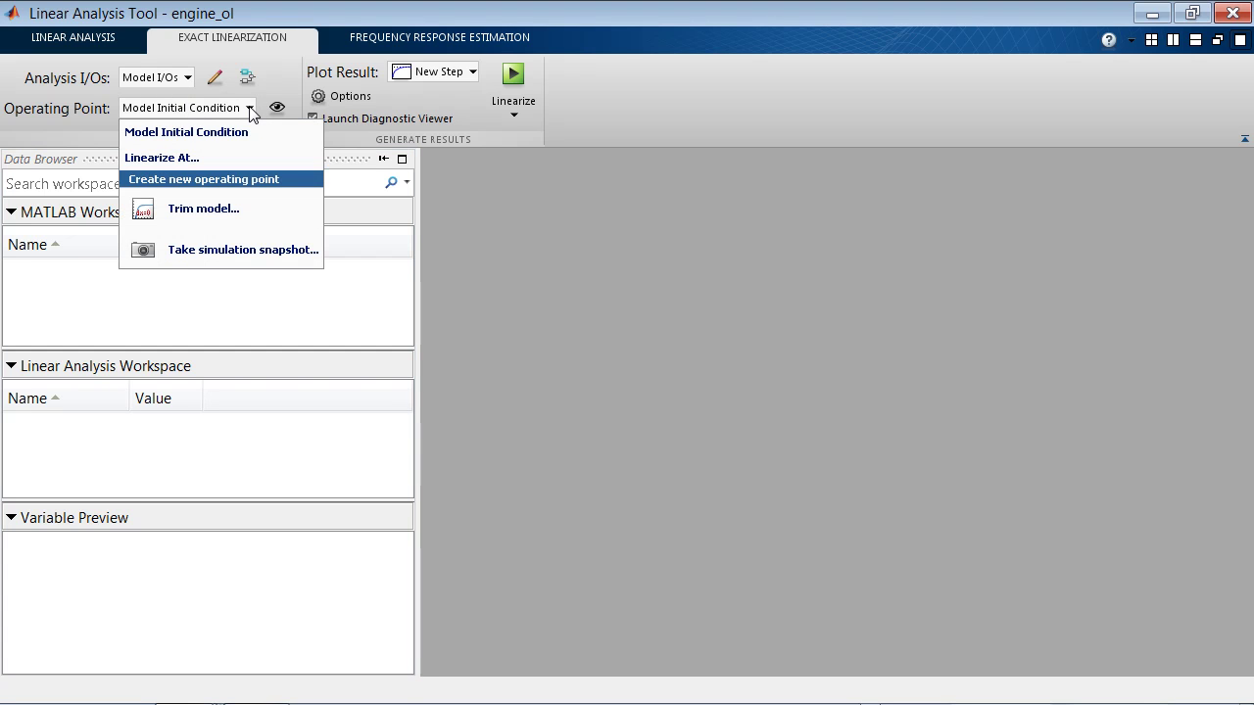
Create a trim specification that fixes the rpm output as known at 2000
{"action": "left_click", "coordinate": [244, 210]}
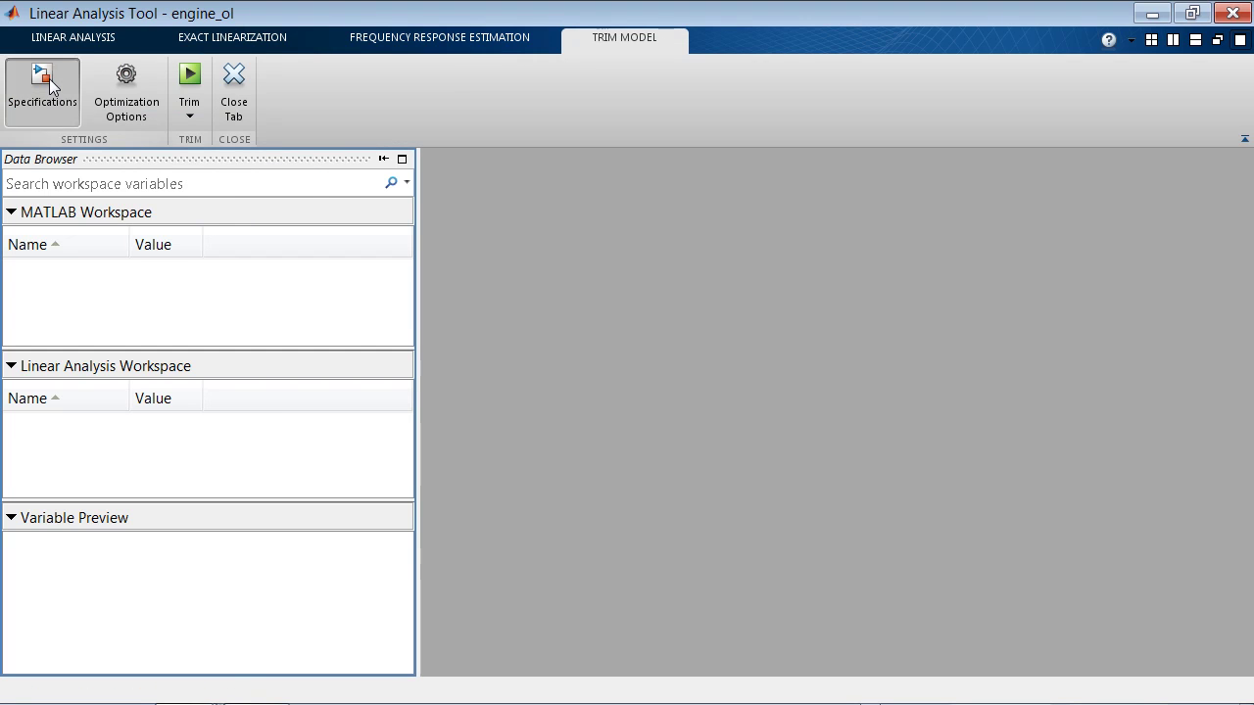
{"action": "left_click", "coordinate": [52, 86]}
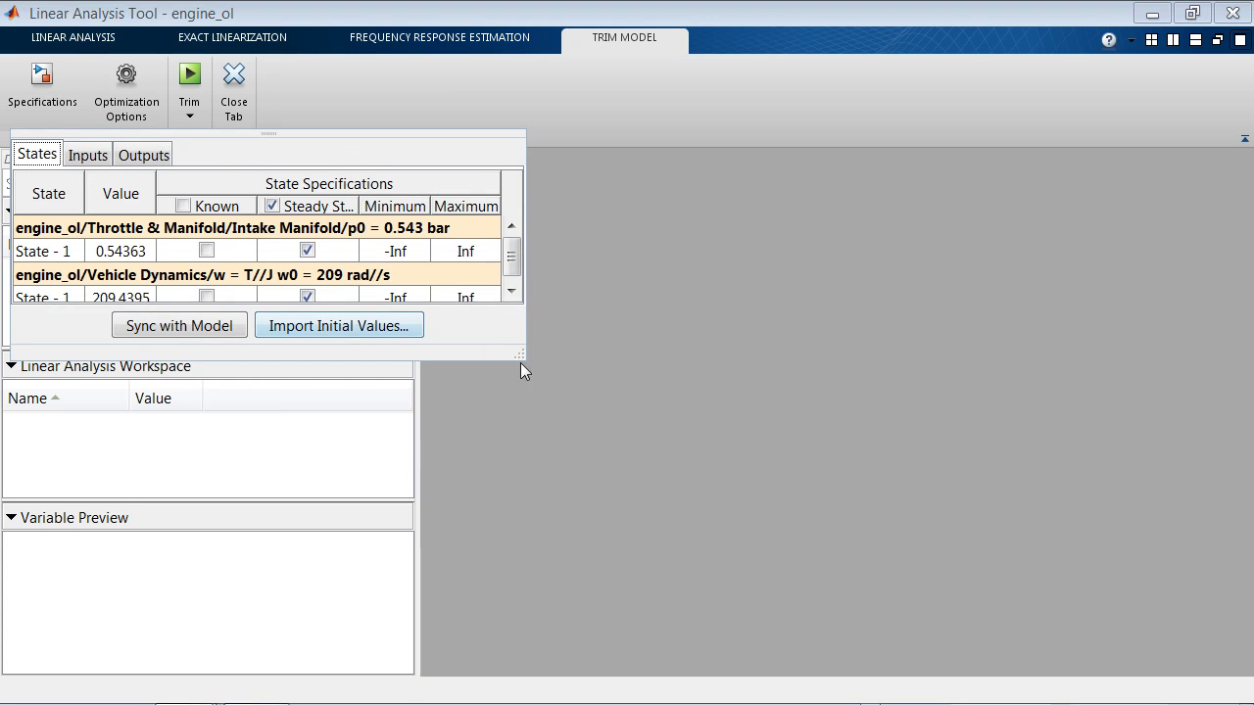
{"action": "left_click_drag", "start_coordinate": [522, 354], "coordinate": [839, 412]}
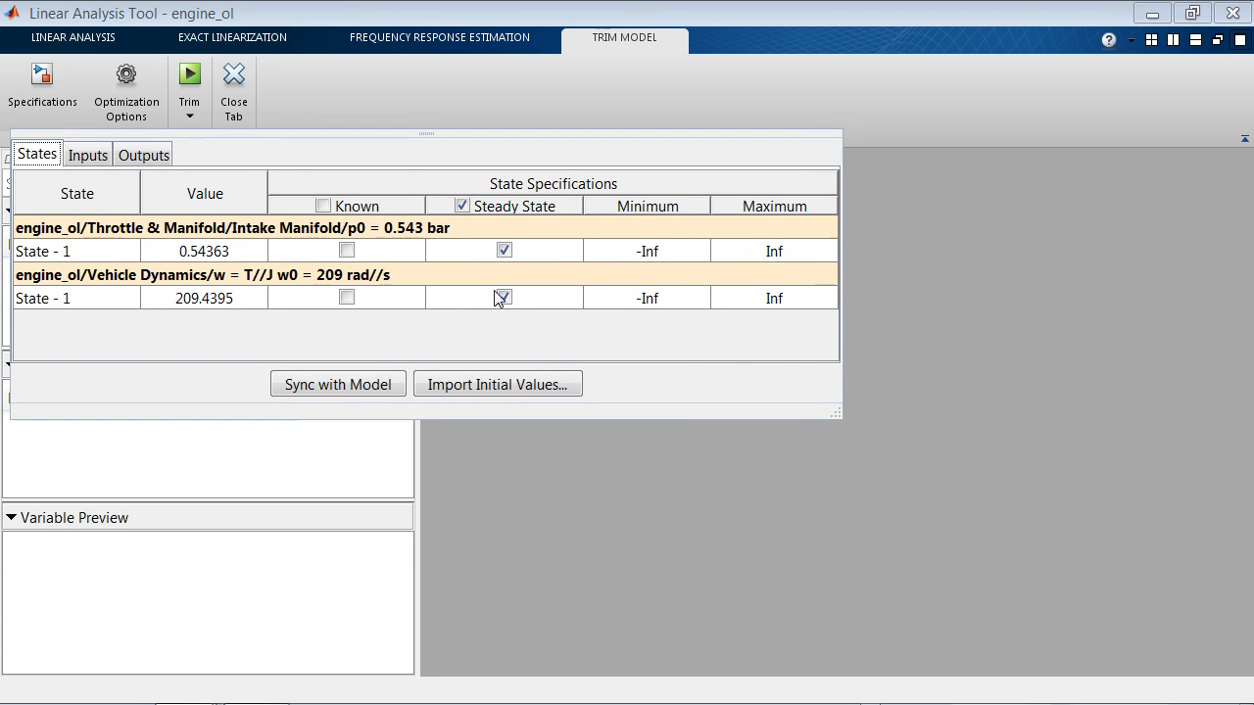
{"action": "left_click", "coordinate": [147, 160]}
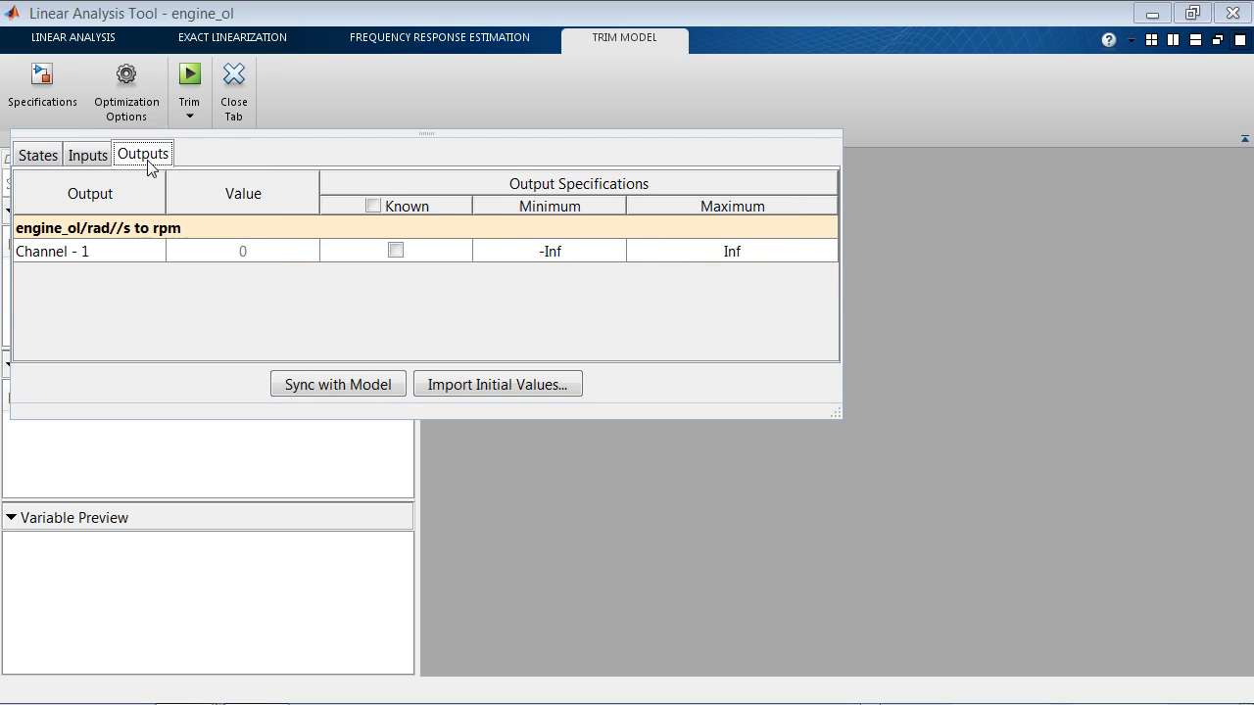
{"action": "left_click", "coordinate": [372, 206]}
{"action": "double_click", "coordinate": [272, 254]}
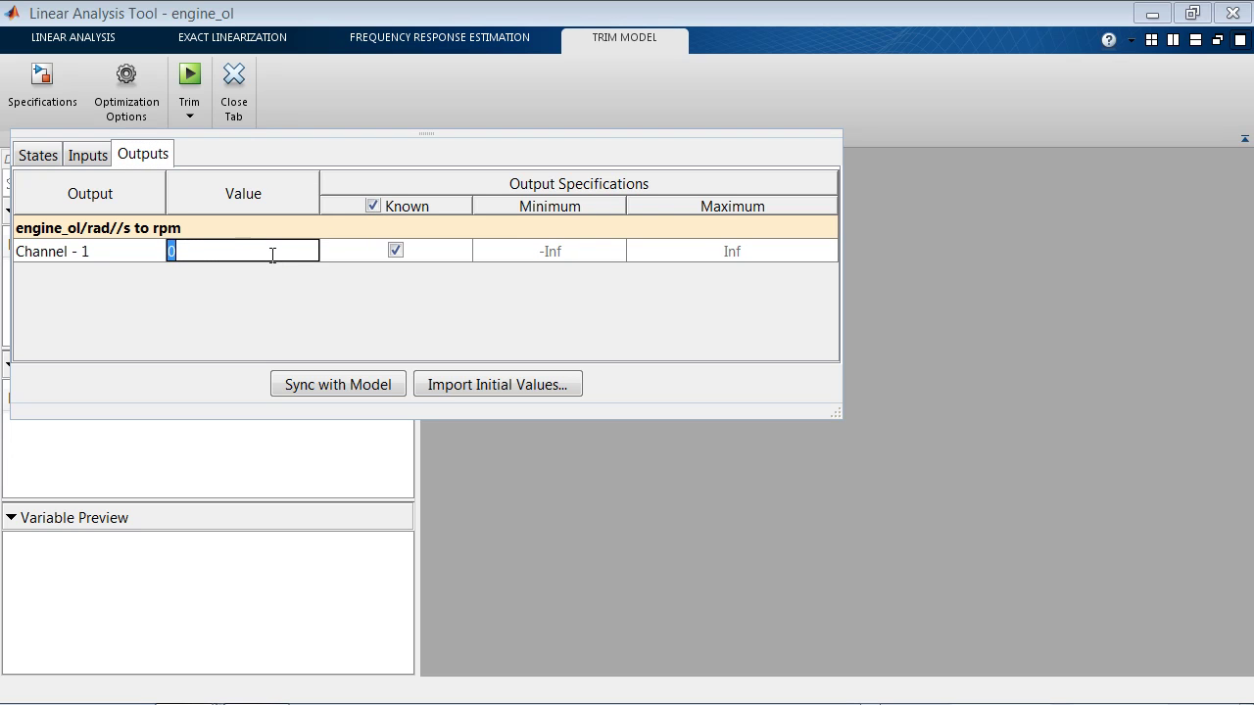
{"action": "type", "text": "2000"}
{"action": "key", "text": "Return"}
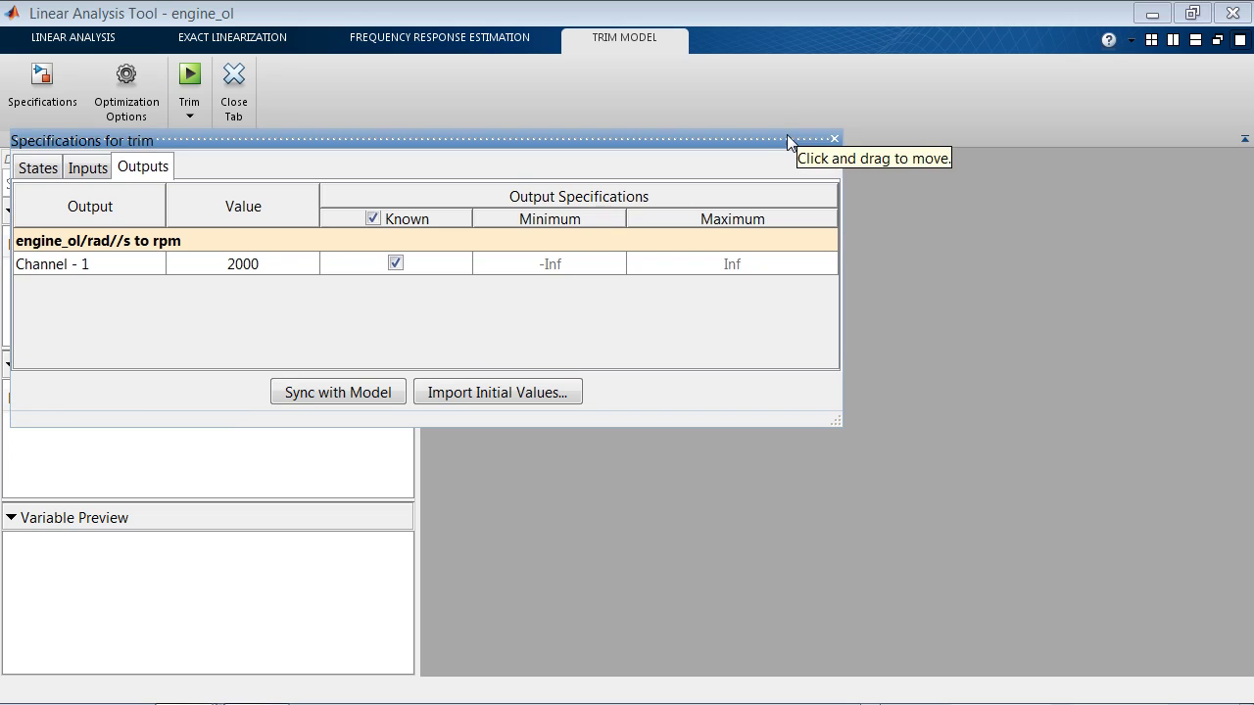
{"action": "left_click", "coordinate": [832, 139]}
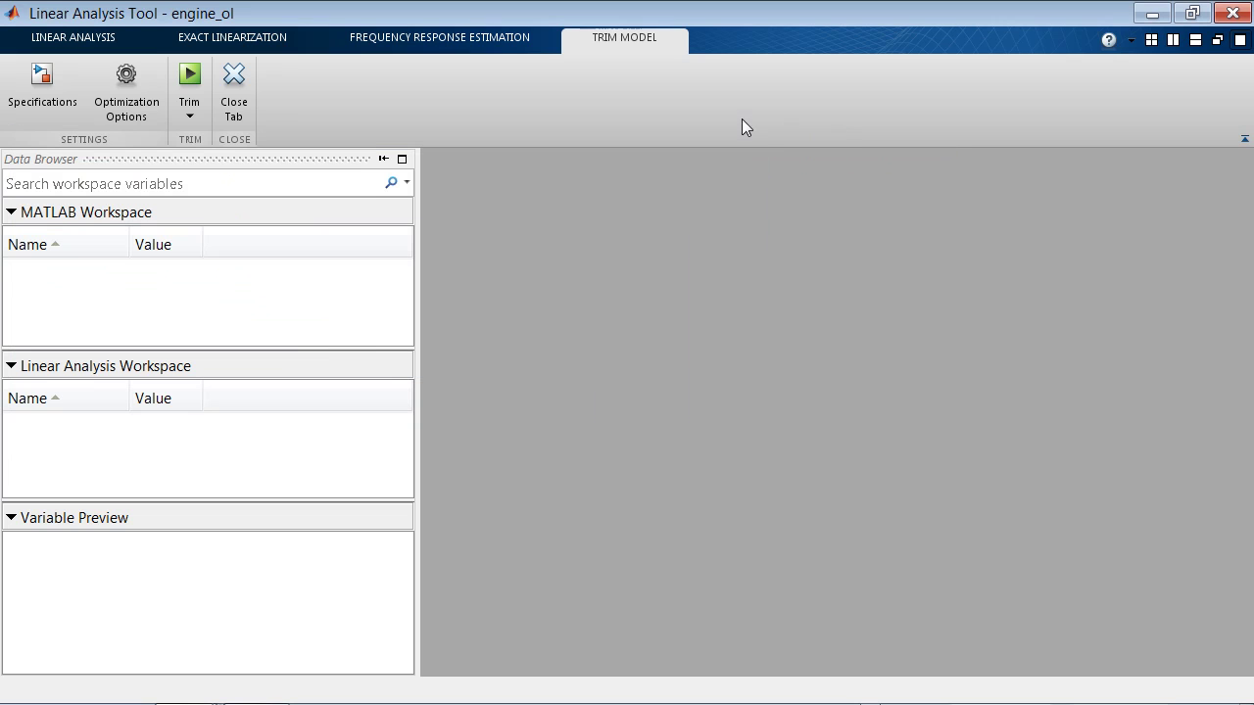
Run the trim so operating point op_trim1 is added to the Linear Analysis Workspace
{"action": "left_click", "coordinate": [190, 76]}
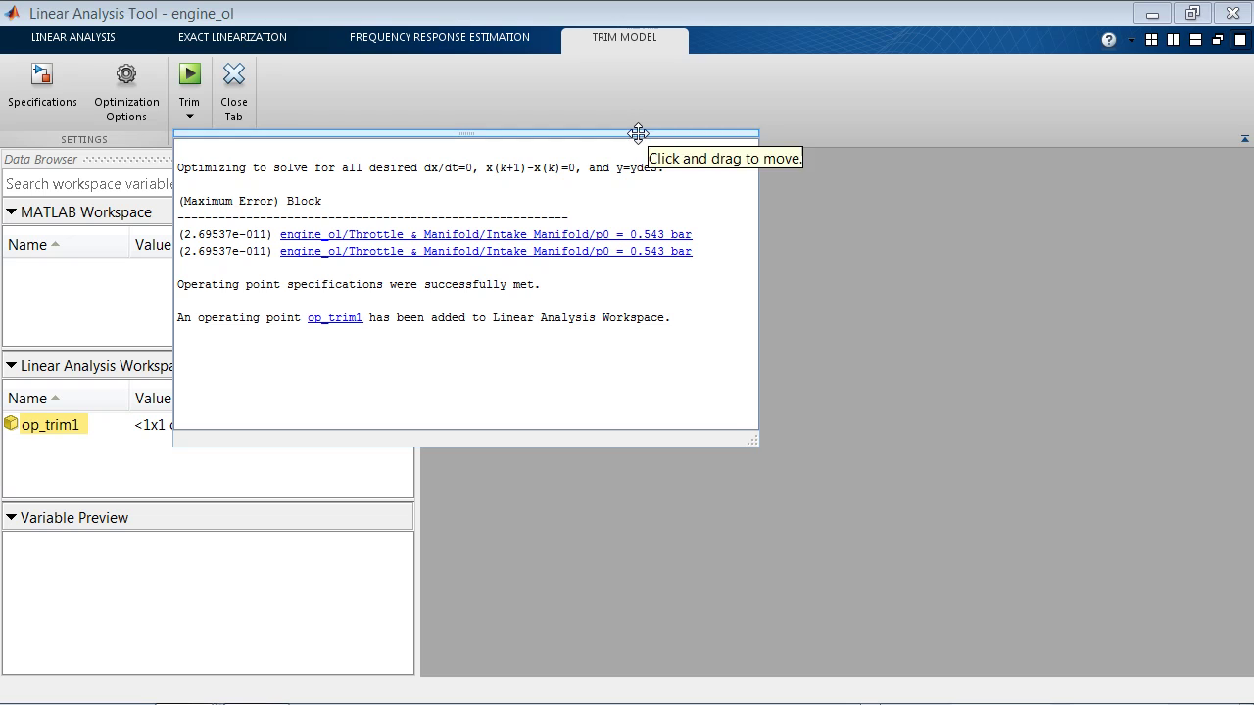
{"action": "mouse_move", "coordinate": [690, 146]}
{"action": "left_click", "coordinate": [751, 139]}
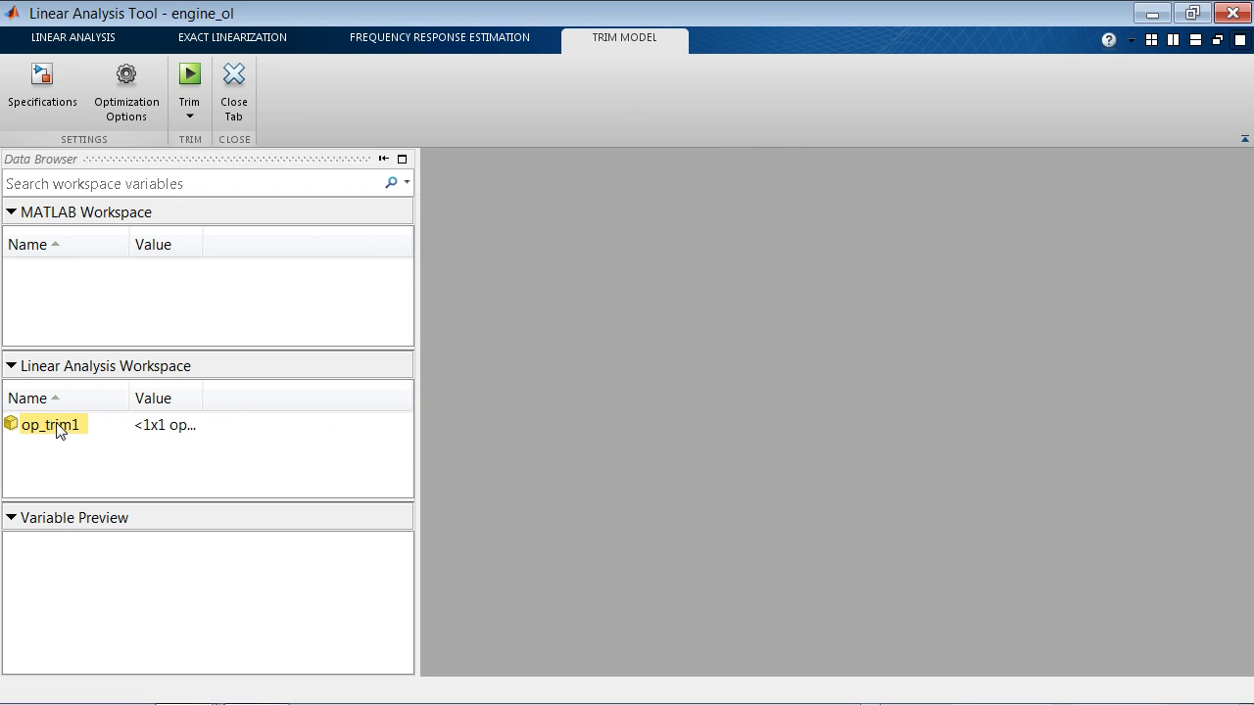
{"action": "left_click", "coordinate": [232, 41]}
Linearize engine_ol at op_trim1 with a Bode plot result, producing linsys1
{"action": "left_click", "coordinate": [250, 107]}
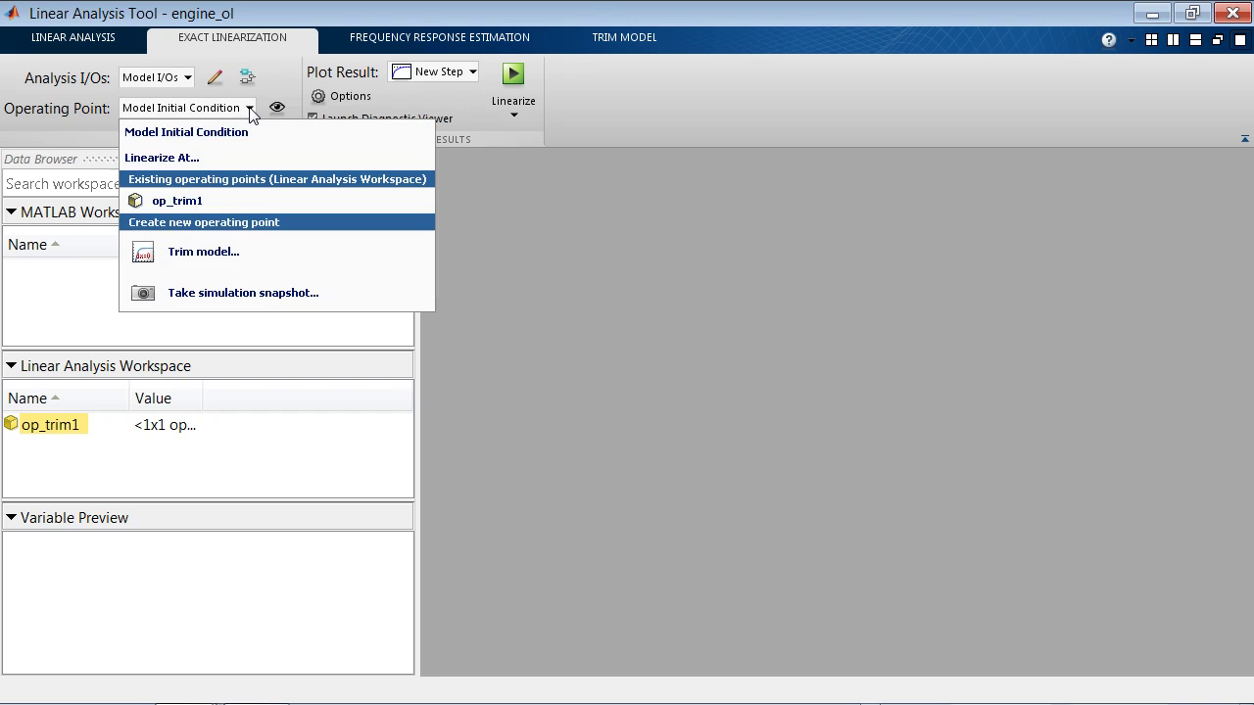
{"action": "left_click", "coordinate": [236, 200]}
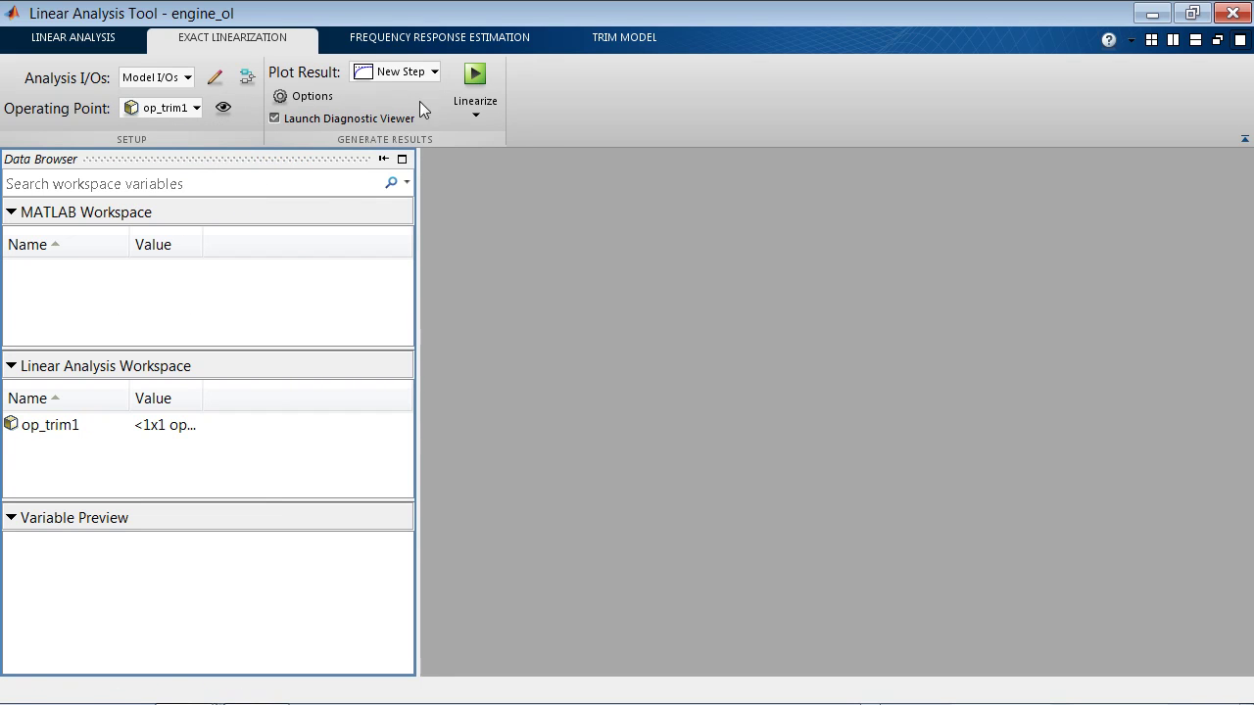
{"action": "left_click", "coordinate": [435, 72]}
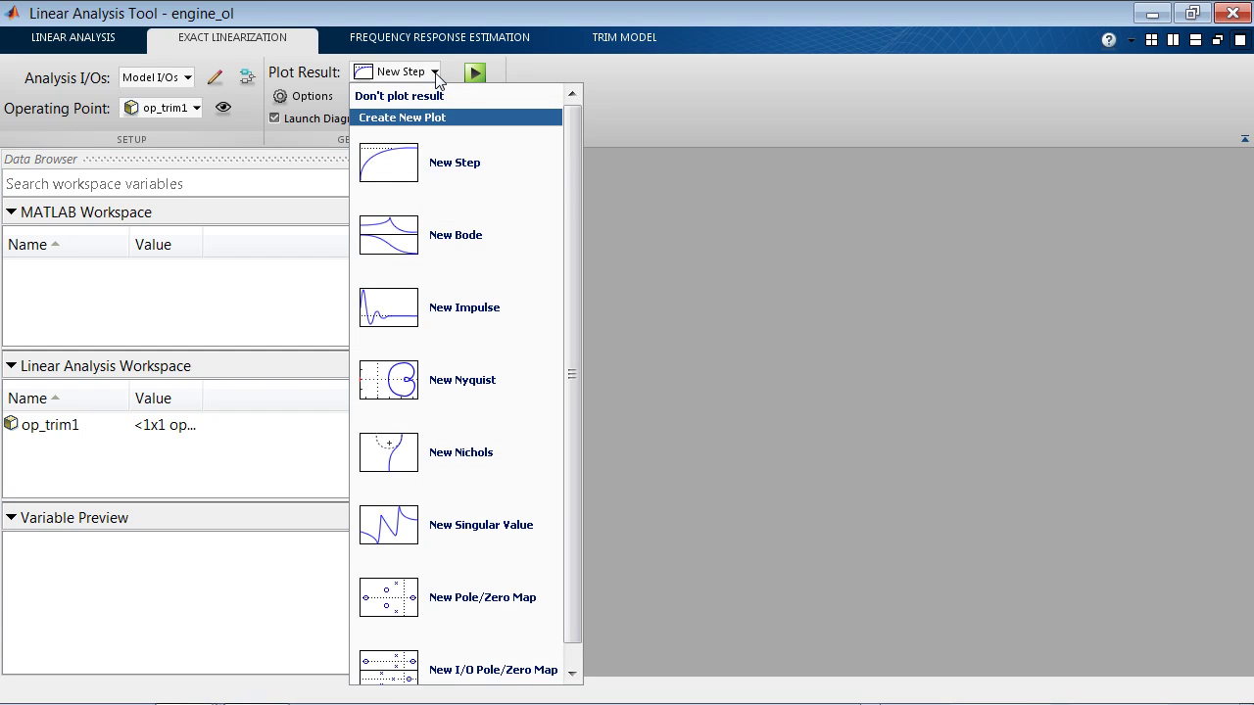
{"action": "left_click", "coordinate": [421, 234]}
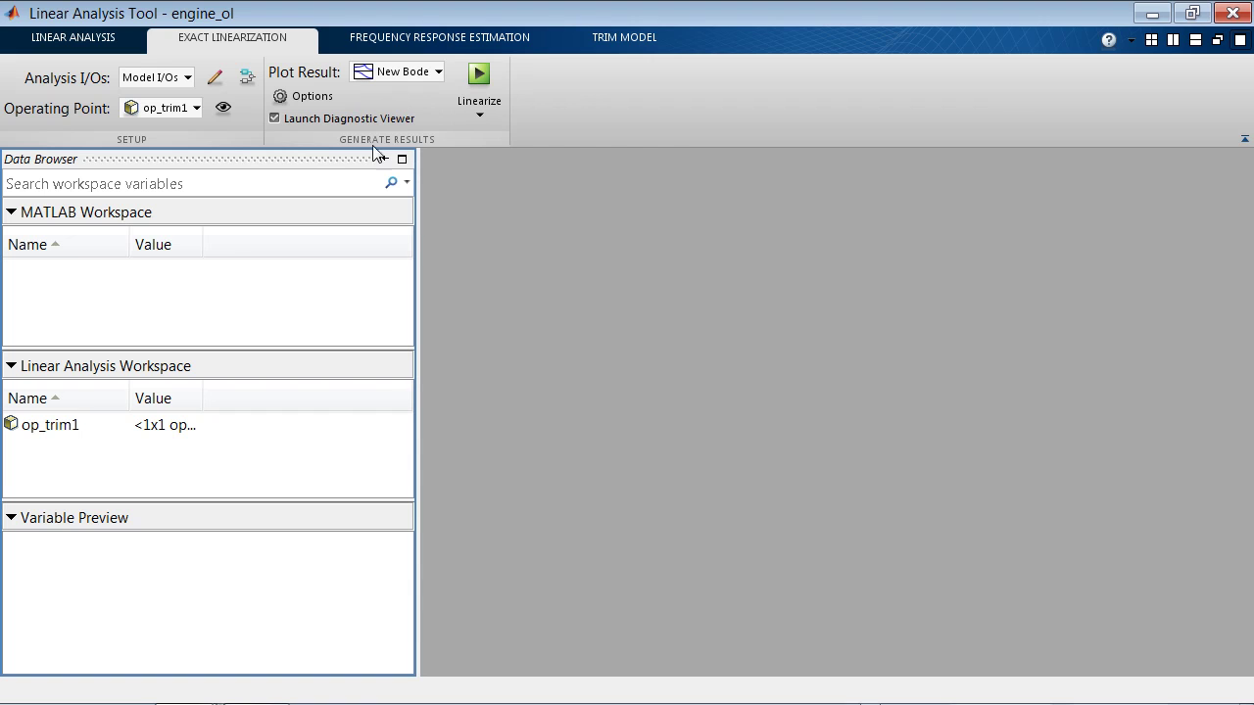
{"action": "left_click", "coordinate": [477, 75]}
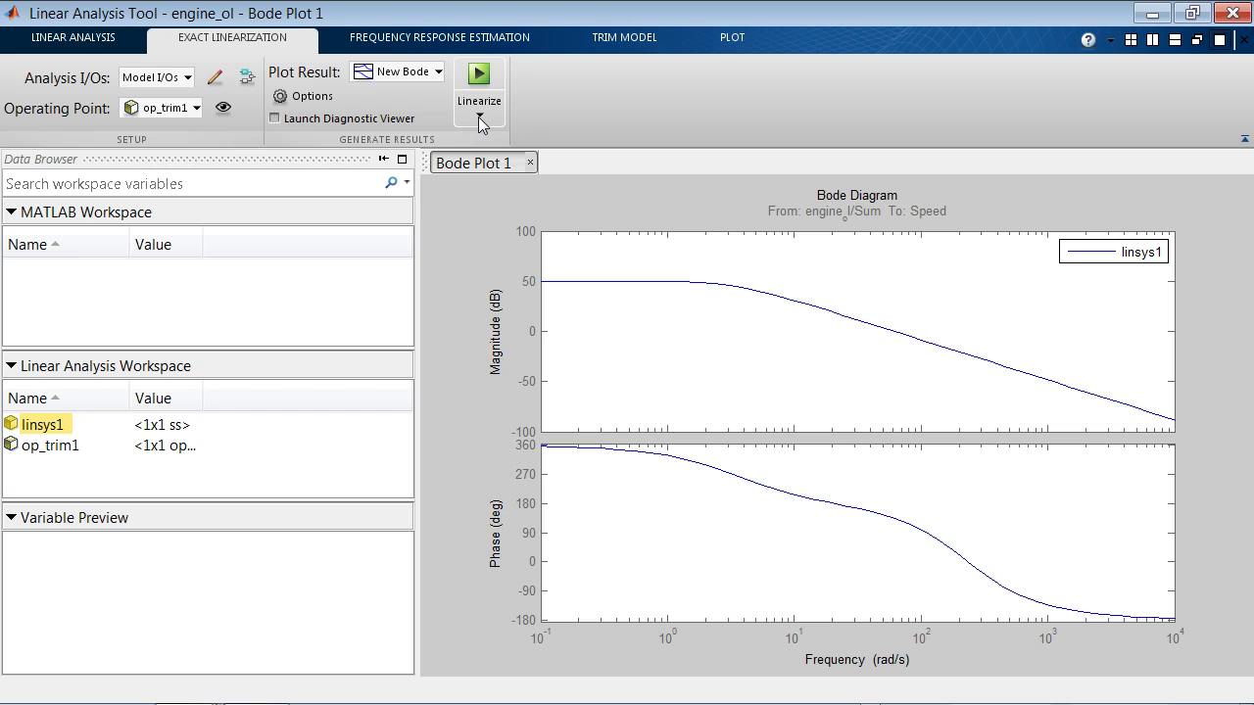
{"action": "left_click", "coordinate": [479, 116]}
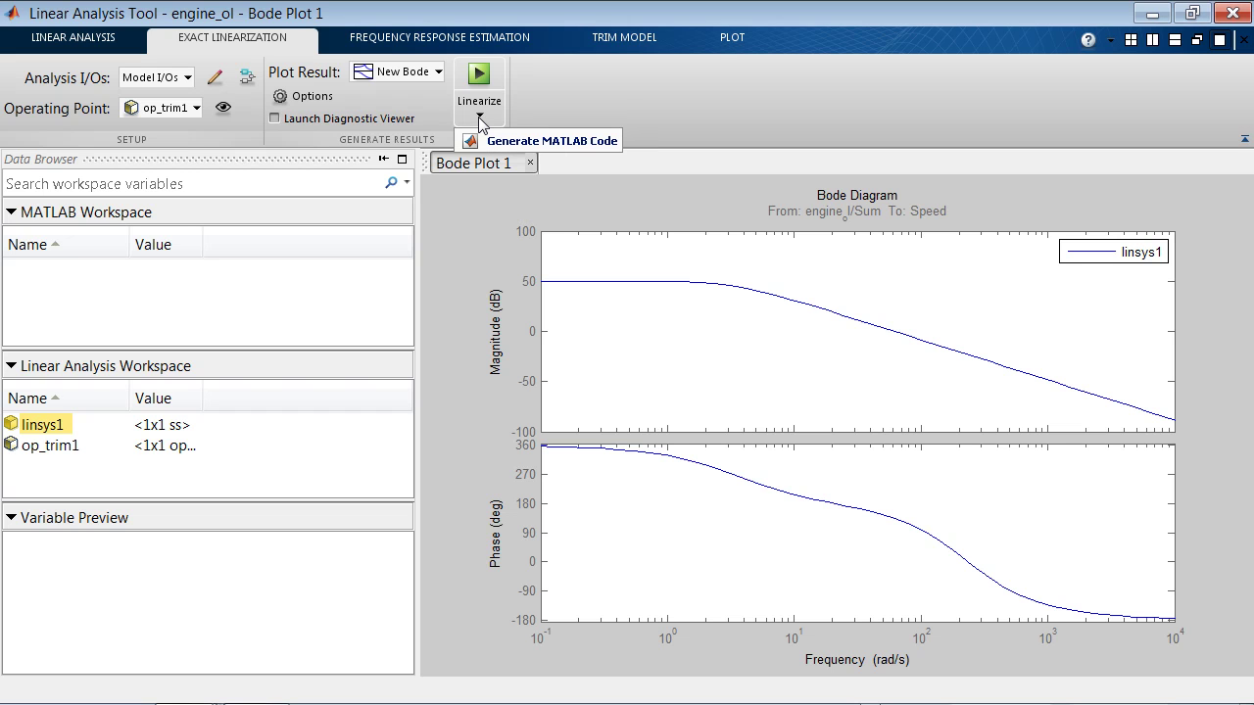
Generate the linearization as MATLAB code and review its linio and linearize lines
{"action": "left_click", "coordinate": [487, 139]}
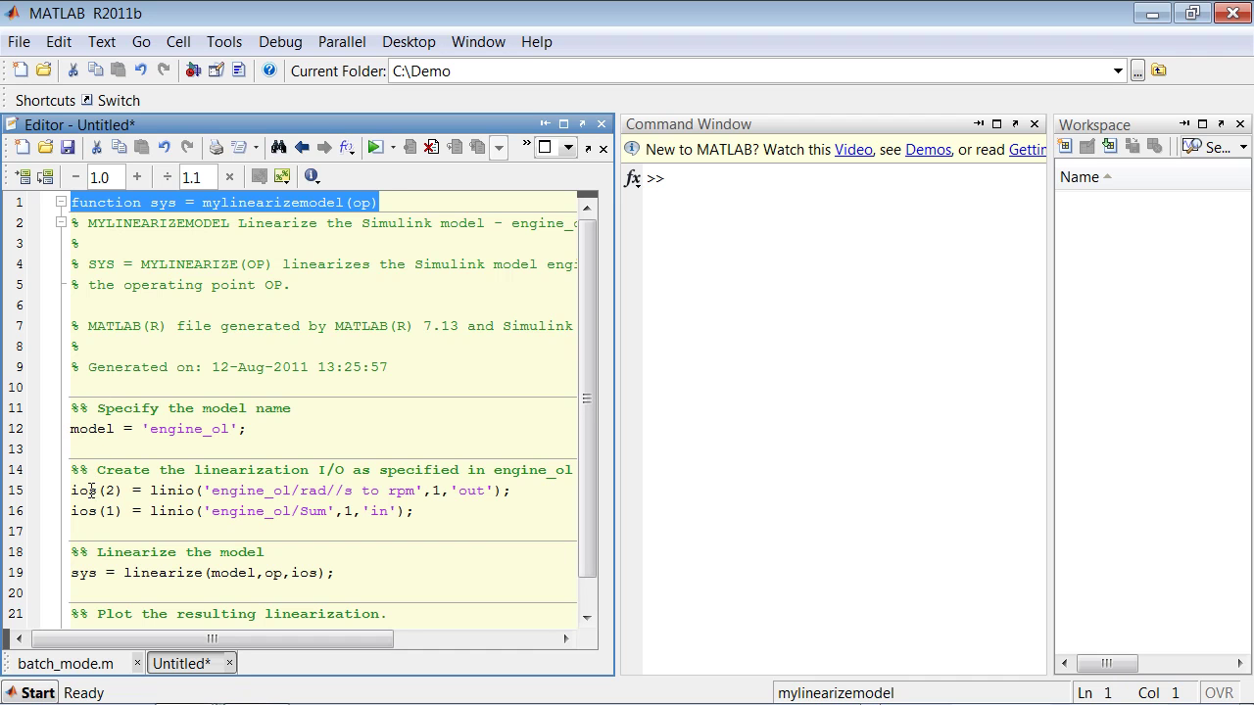
{"action": "left_click_drag", "start_coordinate": [83, 492], "coordinate": [247, 510]}
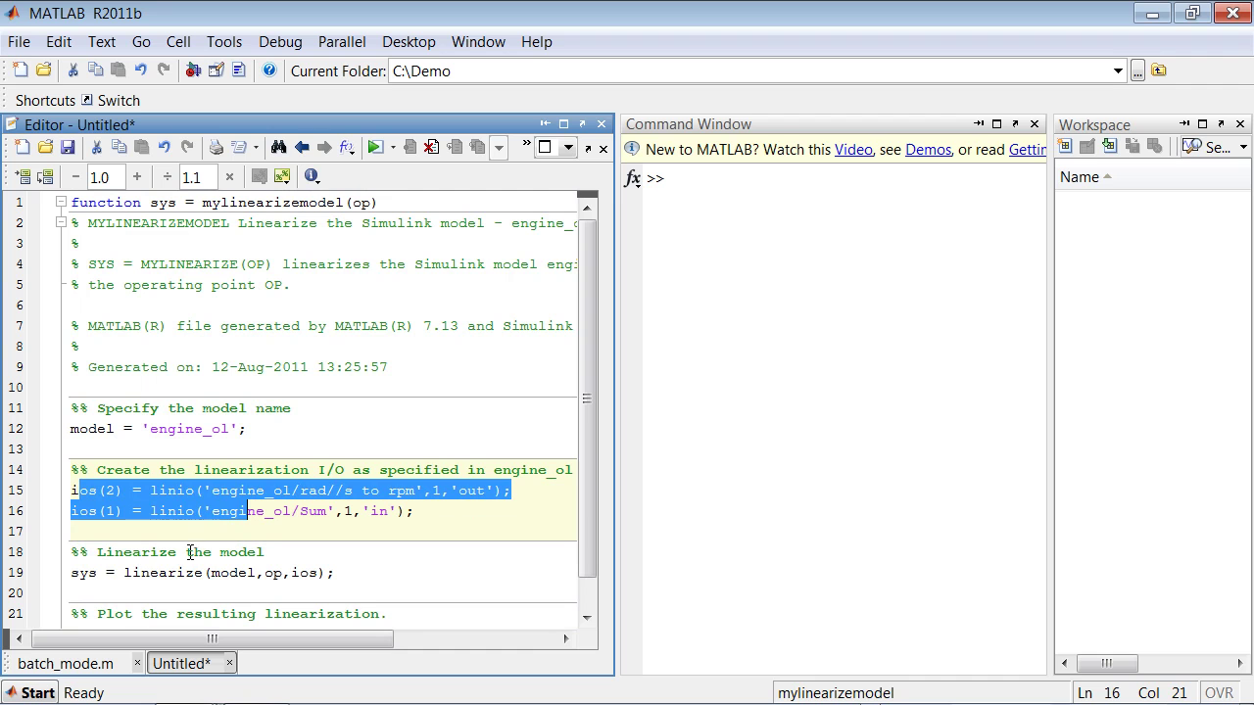
{"action": "left_click_drag", "start_coordinate": [133, 573], "coordinate": [353, 573]}
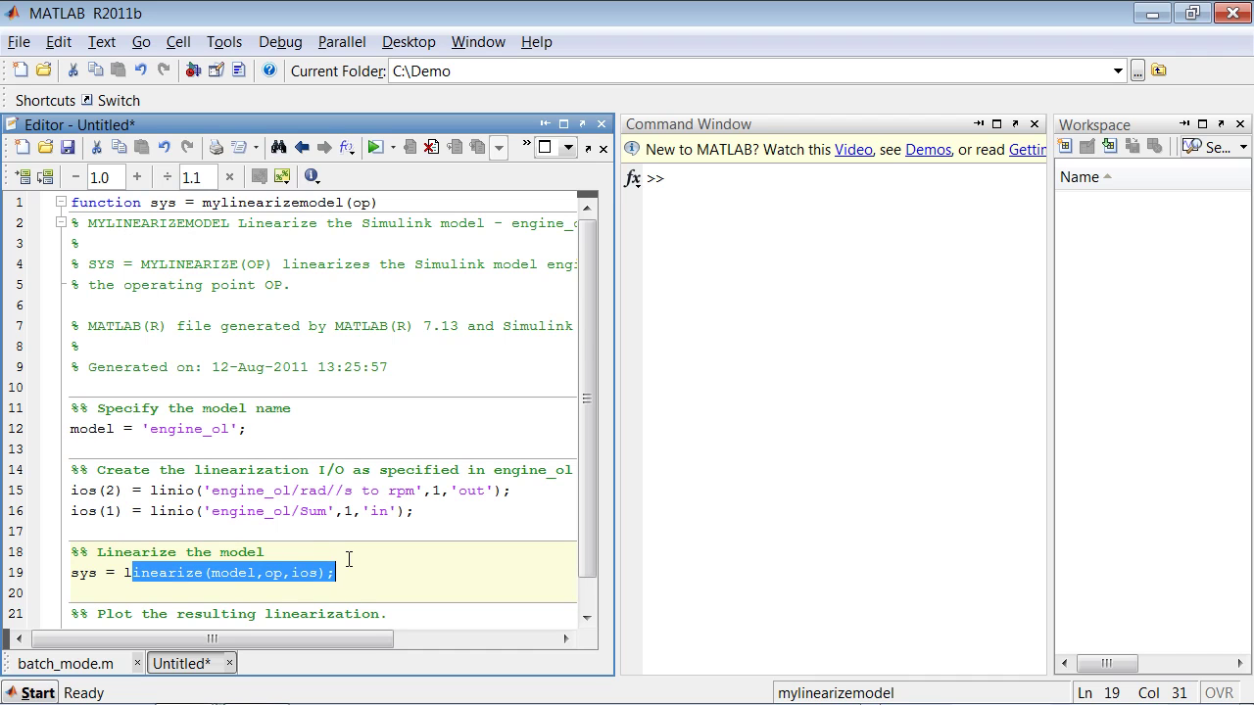
{"action": "key", "text": "alt+Tab"}
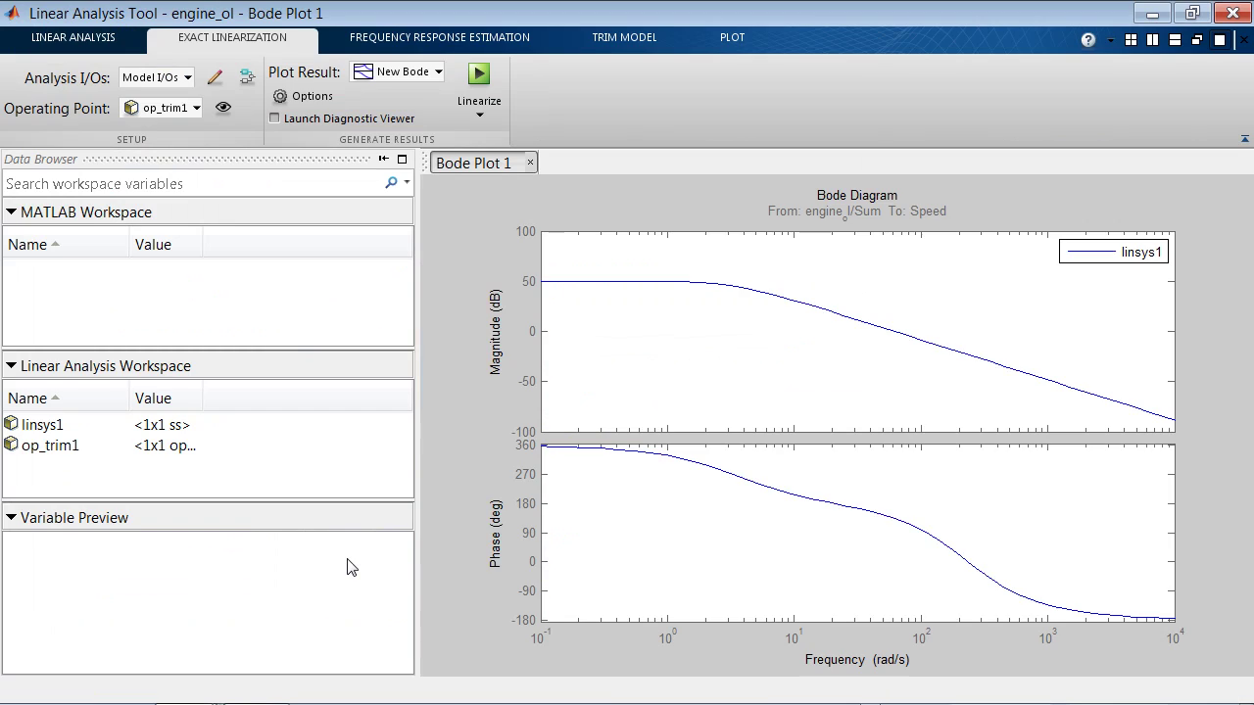
Generate MATLAB code for the operating point search and review its 2000 rpm output constraint
{"action": "left_click", "coordinate": [633, 37]}
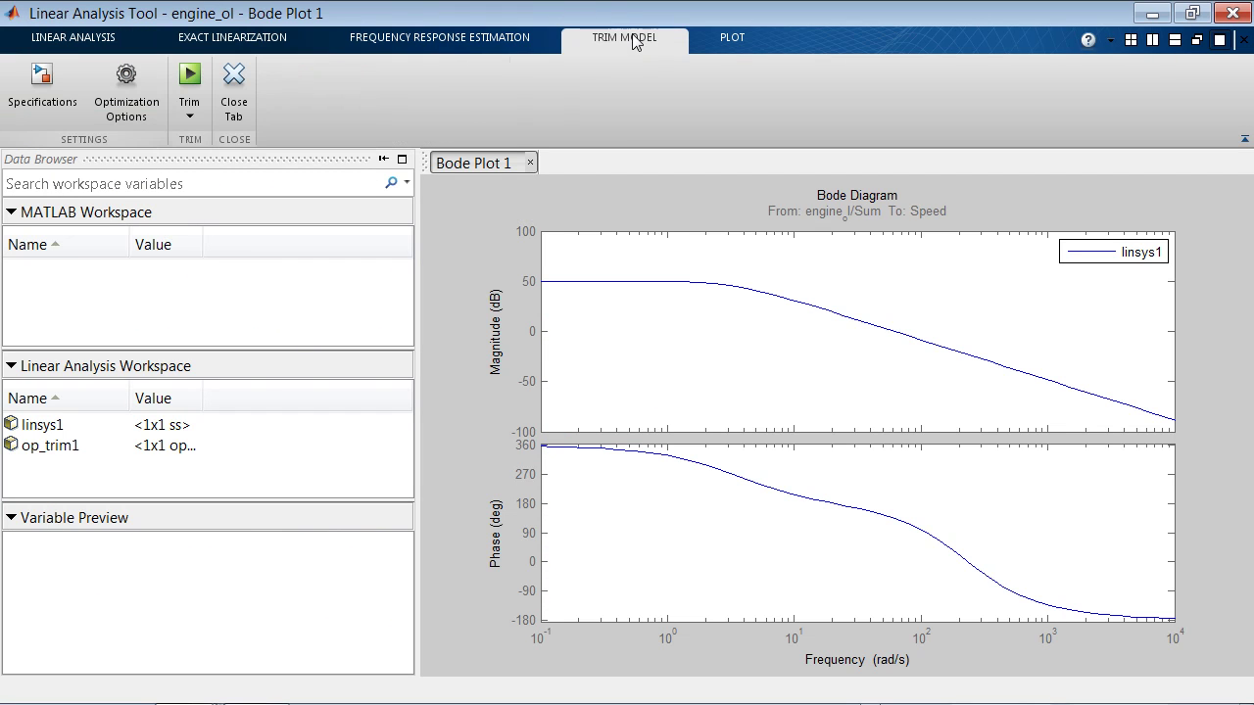
{"action": "left_click", "coordinate": [190, 118]}
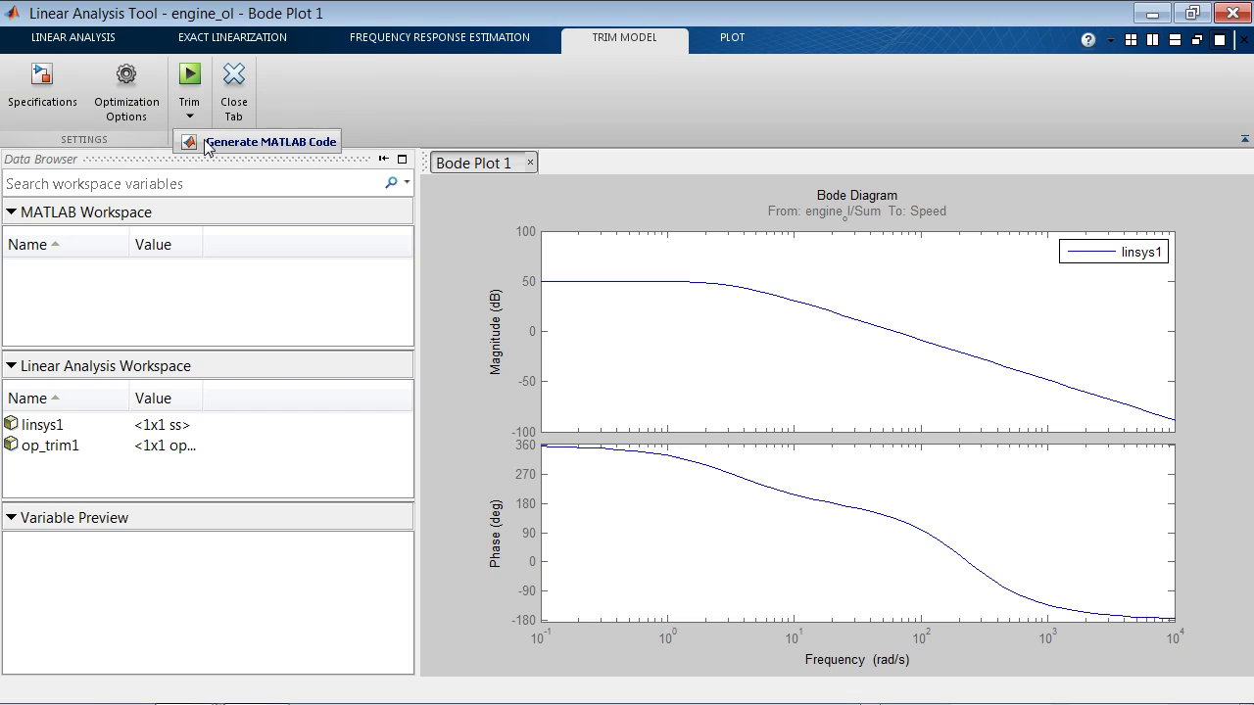
{"action": "left_click", "coordinate": [206, 147]}
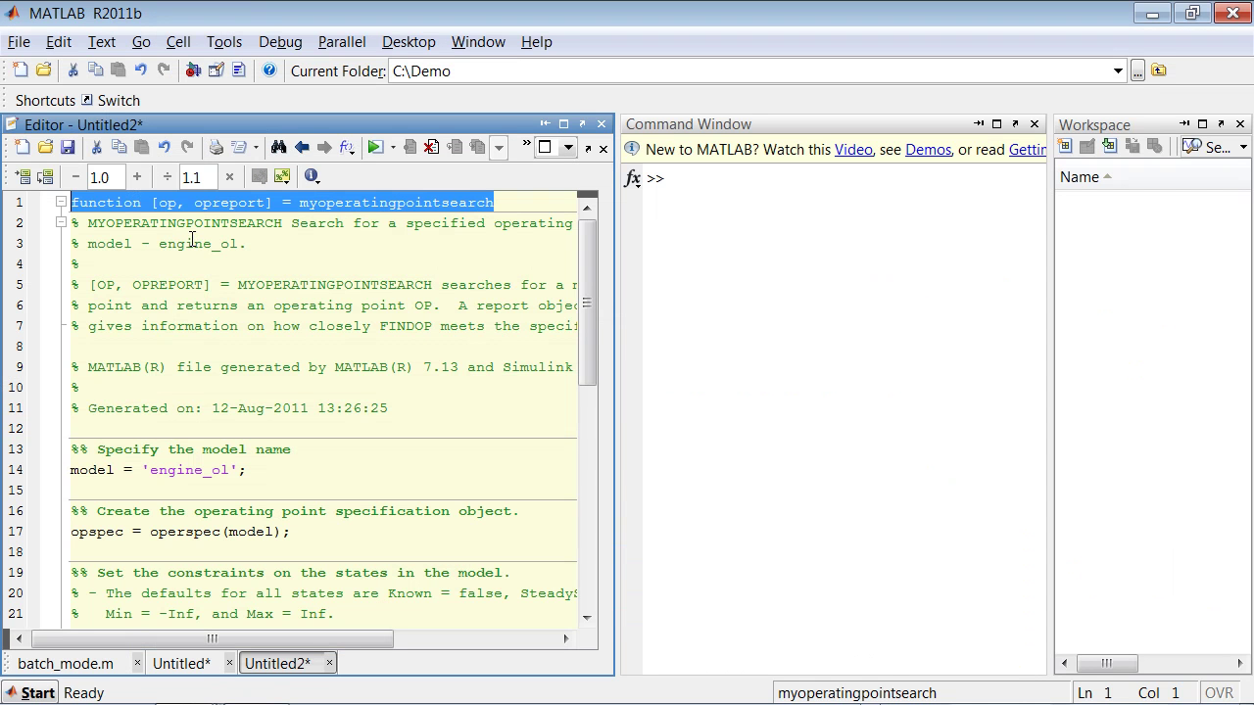
{"action": "scroll", "coordinate": [150, 369], "scroll_direction": "down", "scroll_amount": 2}
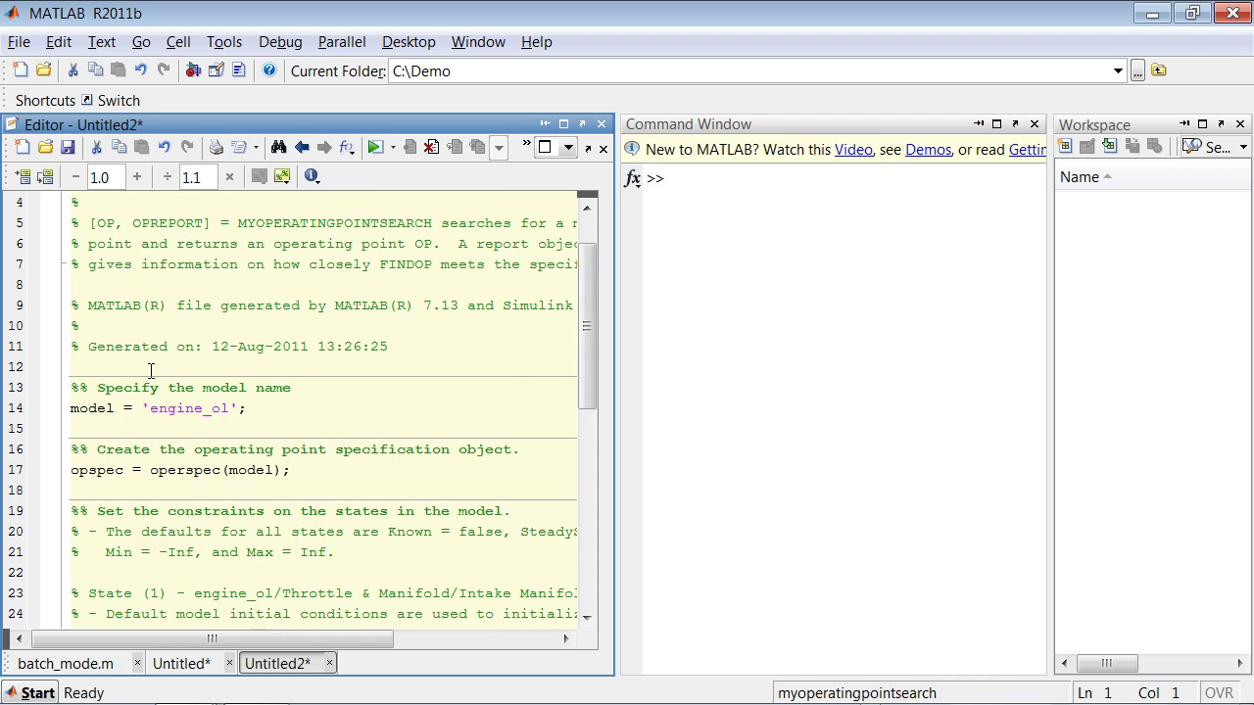
{"action": "scroll", "coordinate": [151, 371], "scroll_direction": "down", "scroll_amount": 7}
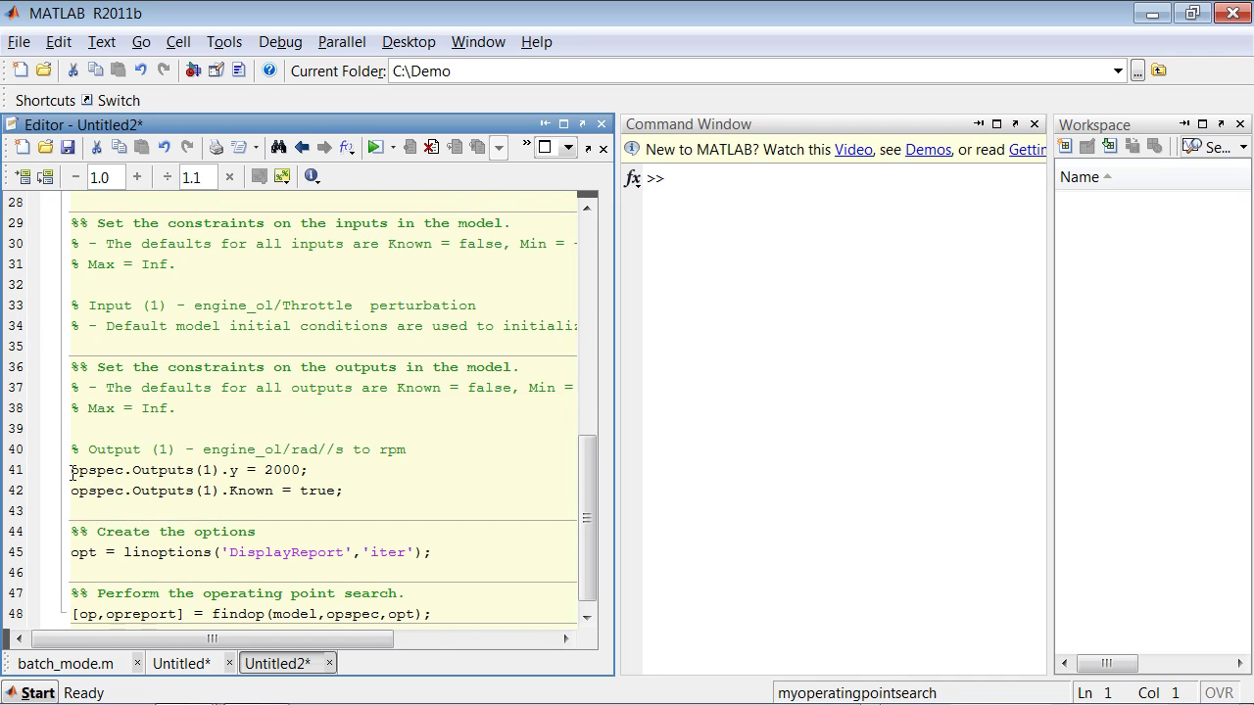
{"action": "left_click_drag", "start_coordinate": [72, 473], "coordinate": [344, 486]}
{"action": "scroll", "coordinate": [344, 487], "scroll_direction": "up", "scroll_amount": 2}
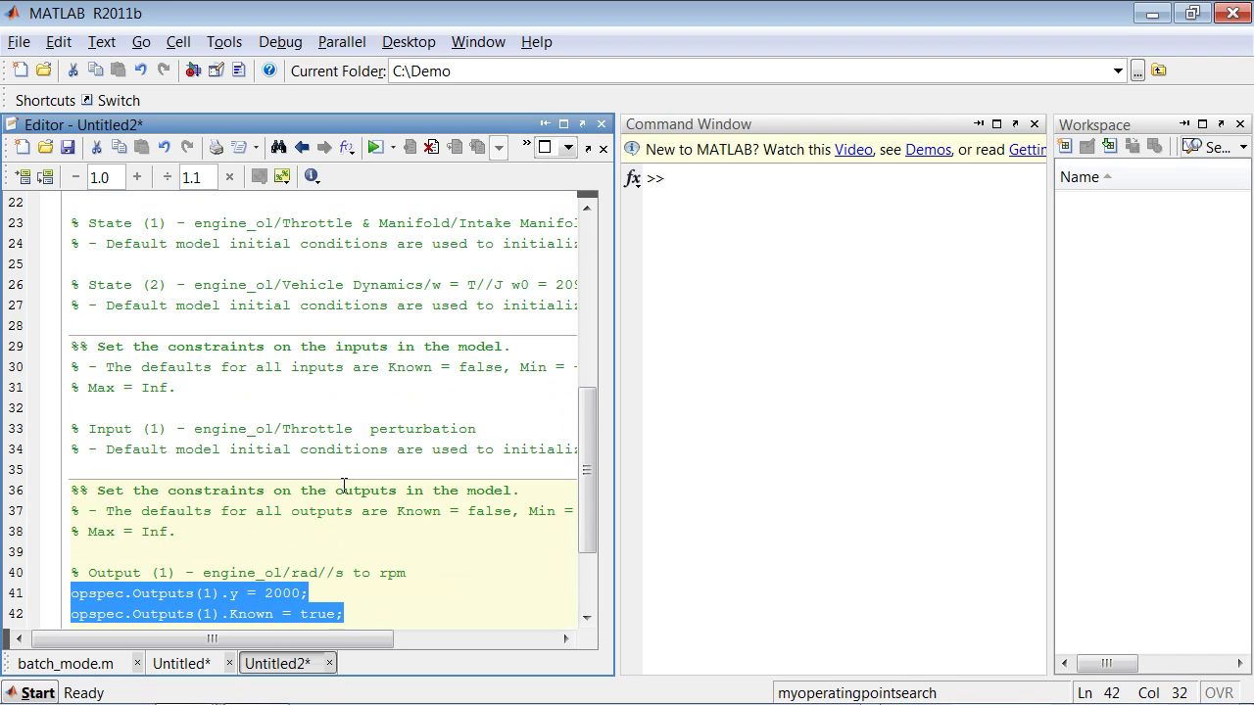
{"action": "scroll", "coordinate": [344, 487], "scroll_direction": "down", "scroll_amount": 3}
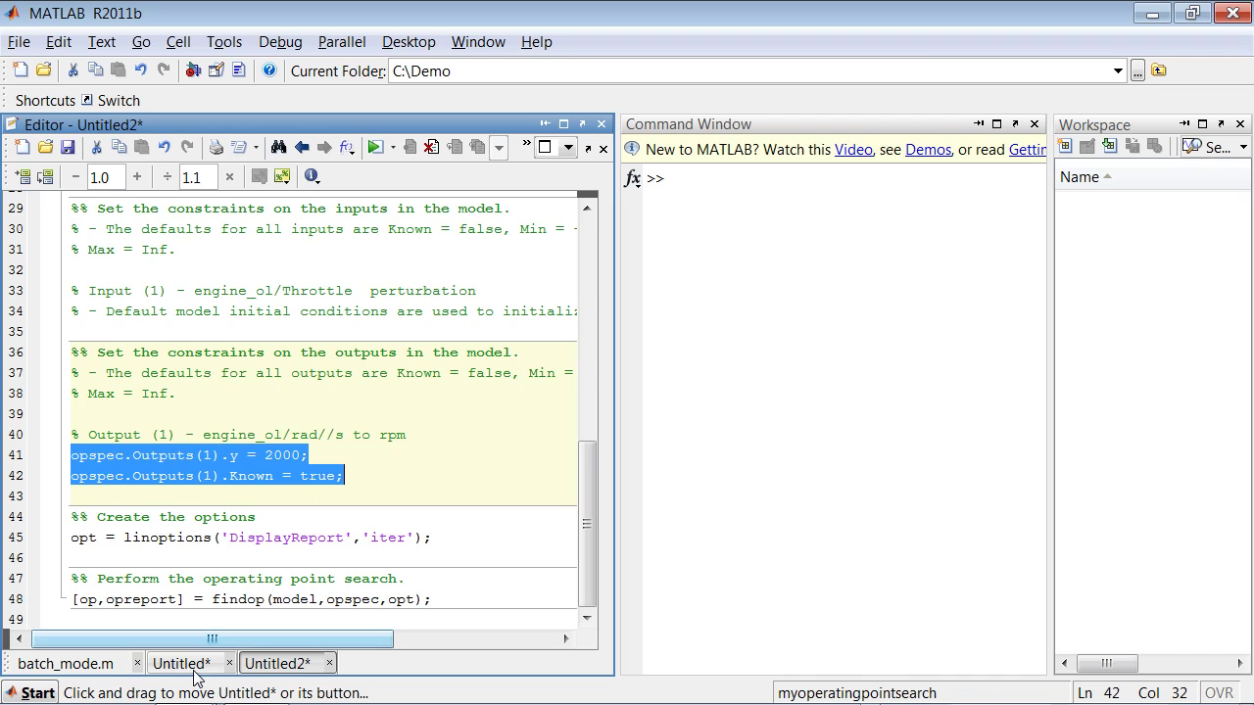
{"action": "left_click", "coordinate": [119, 673]}
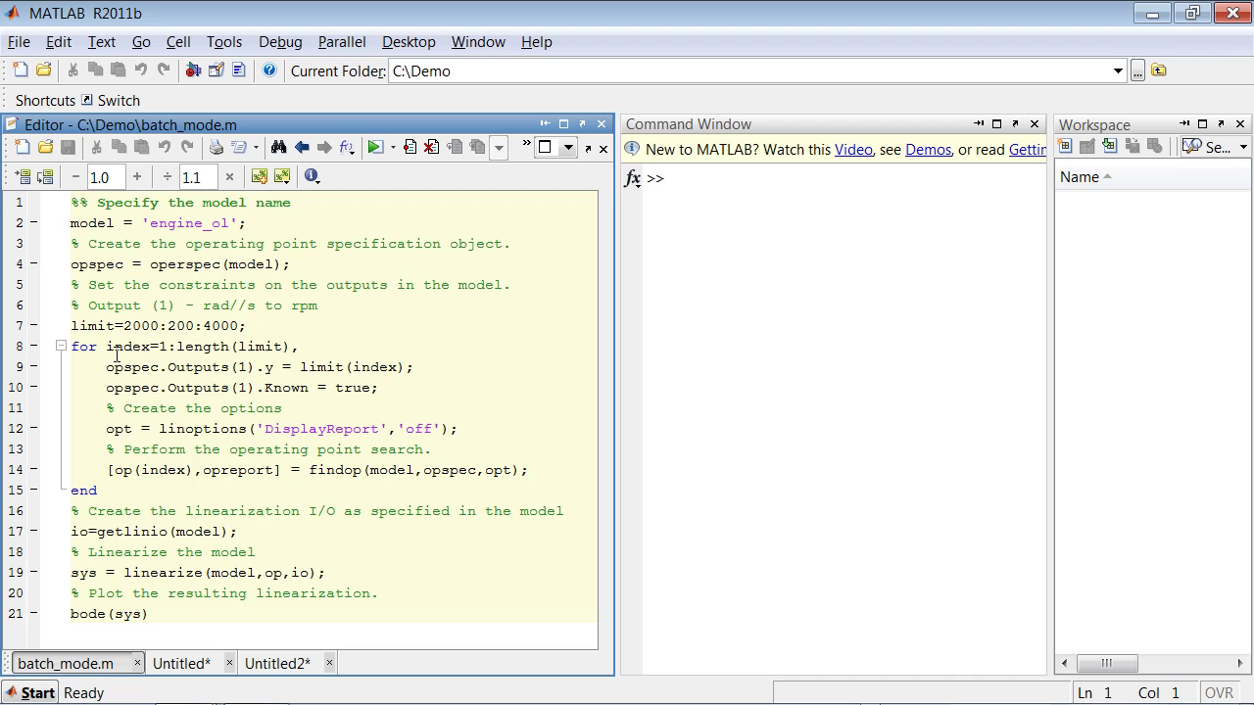
Review batch_mode.m's trim loop over 2000:200:4000 rpm and linearize line, then run it
{"action": "left_click_drag", "start_coordinate": [73, 349], "coordinate": [120, 483]}
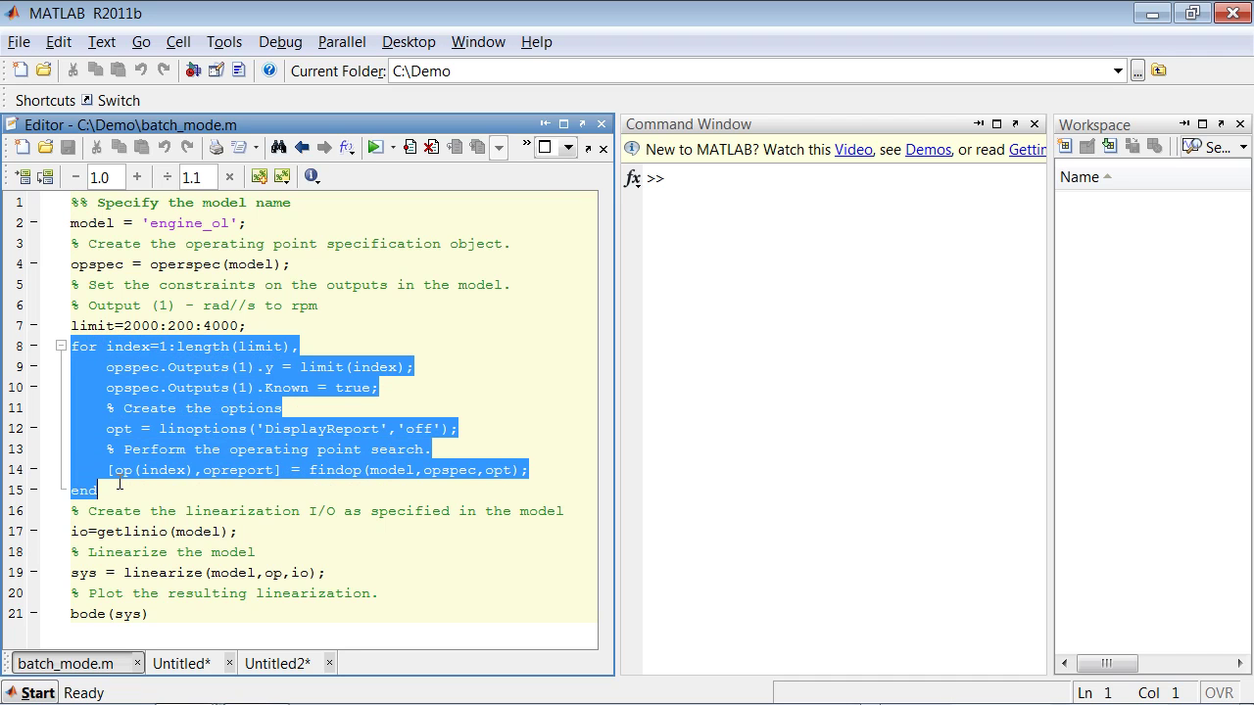
{"action": "left_click", "coordinate": [123, 327]}
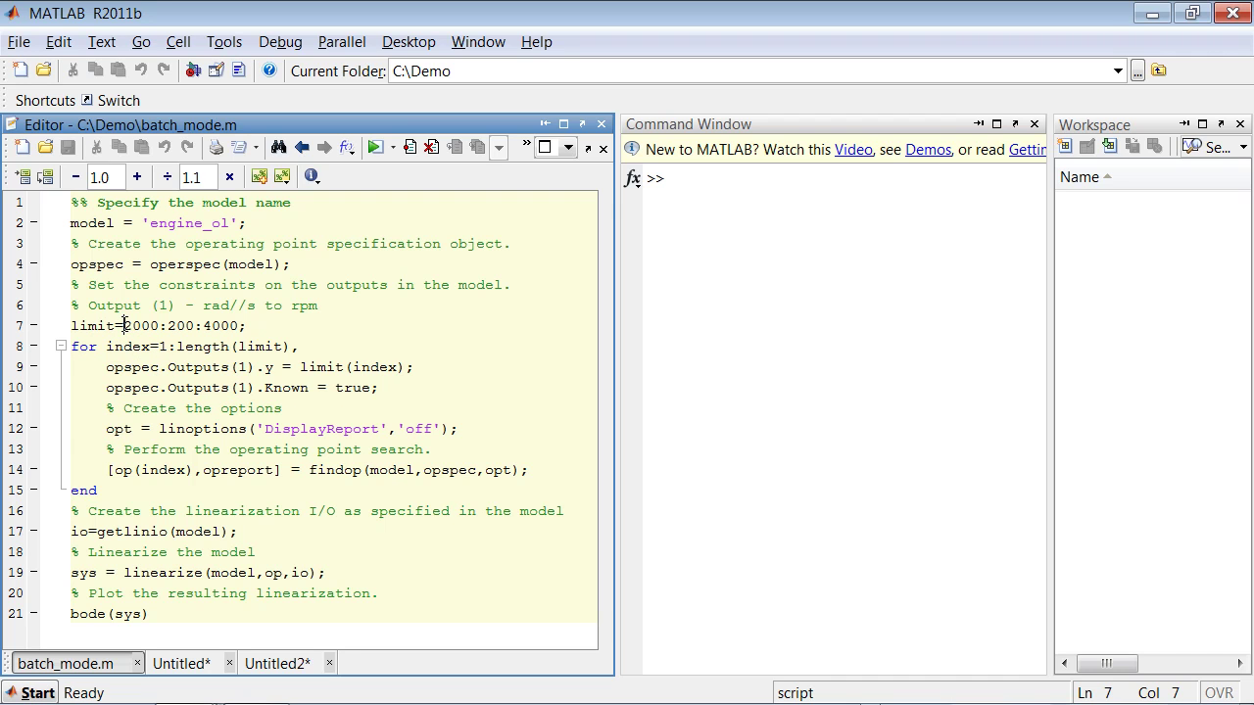
{"action": "left_click_drag", "start_coordinate": [125, 325], "coordinate": [238, 326]}
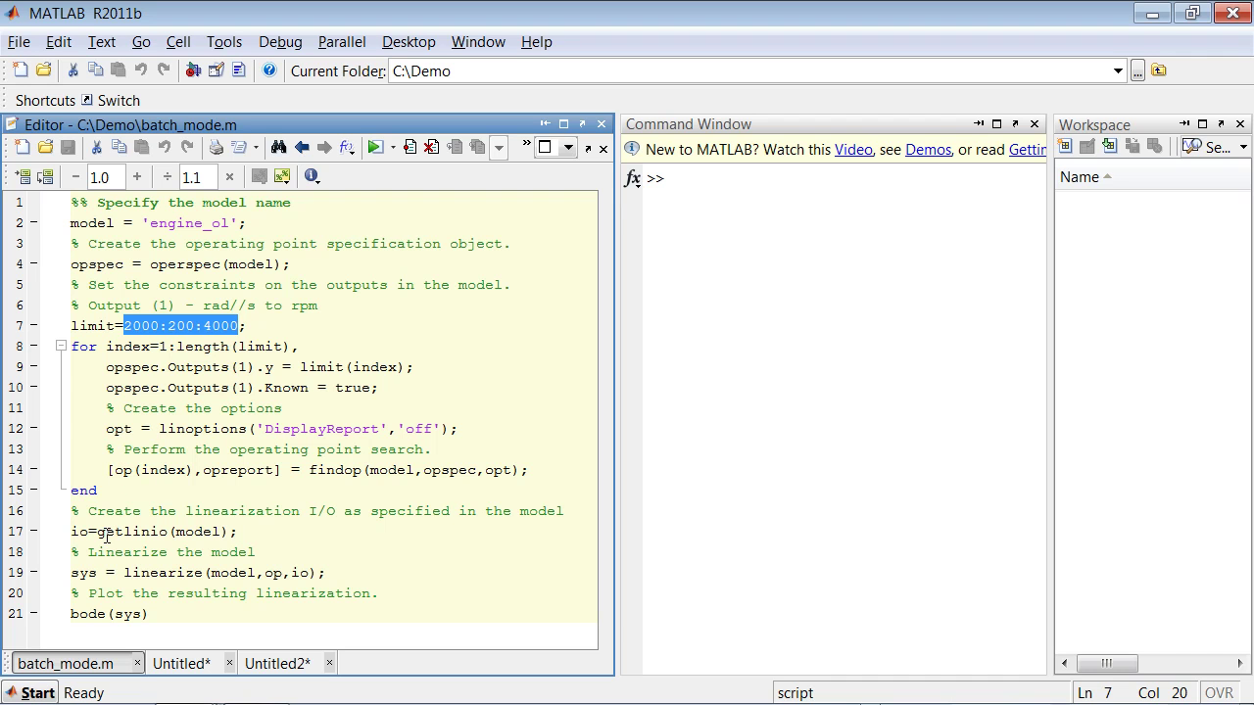
{"action": "left_click_drag", "start_coordinate": [83, 573], "coordinate": [326, 578]}
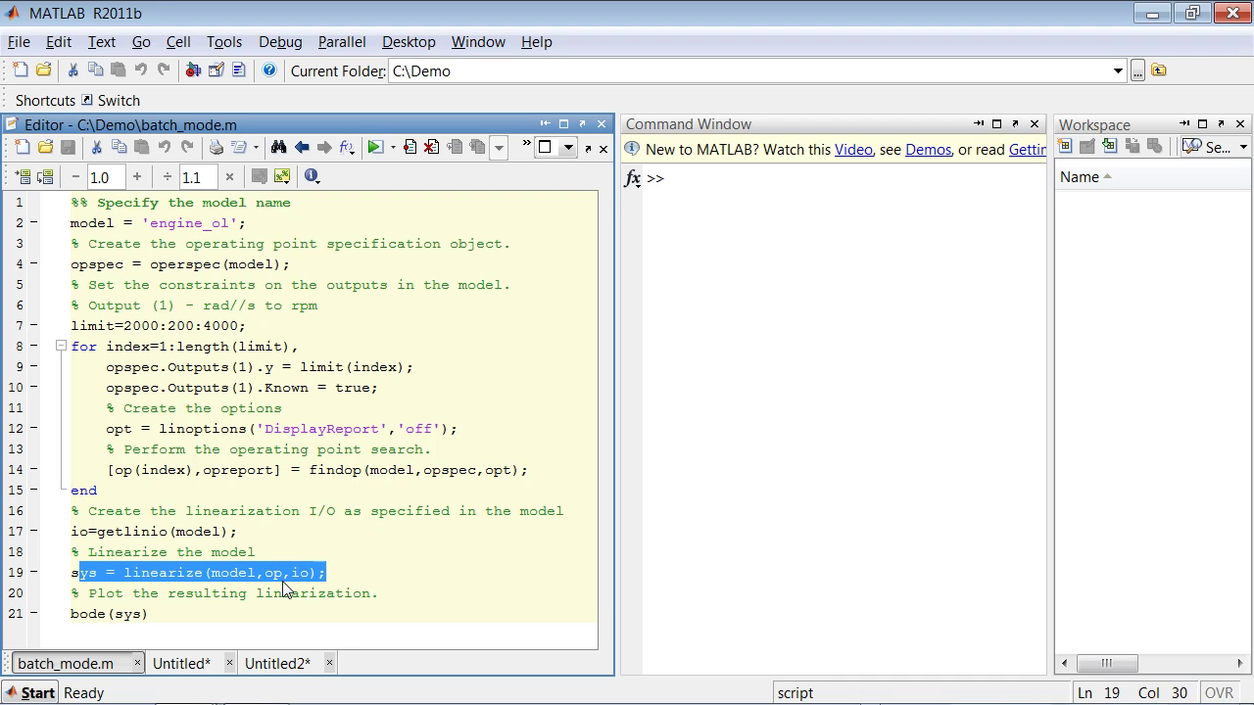
{"action": "left_click", "coordinate": [51, 178]}
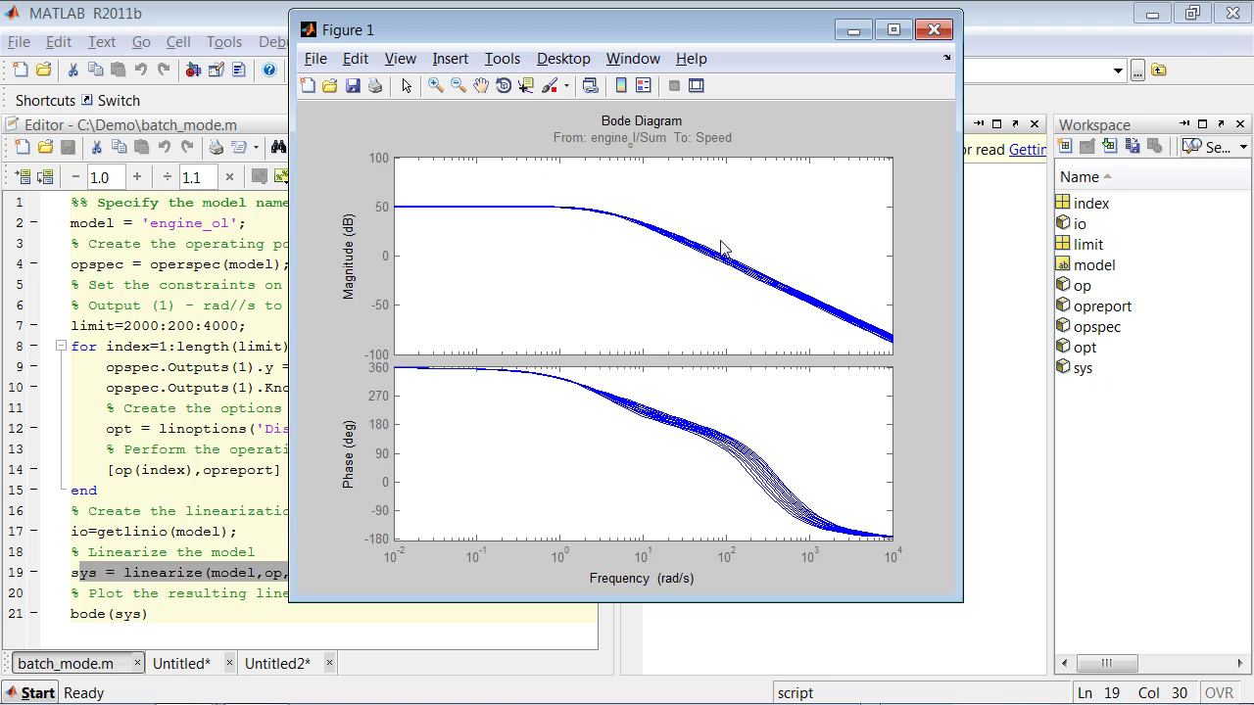
Zoom twice into the Bode plot to separate the individual model curves, then close the figure
{"action": "left_click", "coordinate": [437, 86]}
{"action": "left_click_drag", "start_coordinate": [556, 190], "coordinate": [789, 309]}
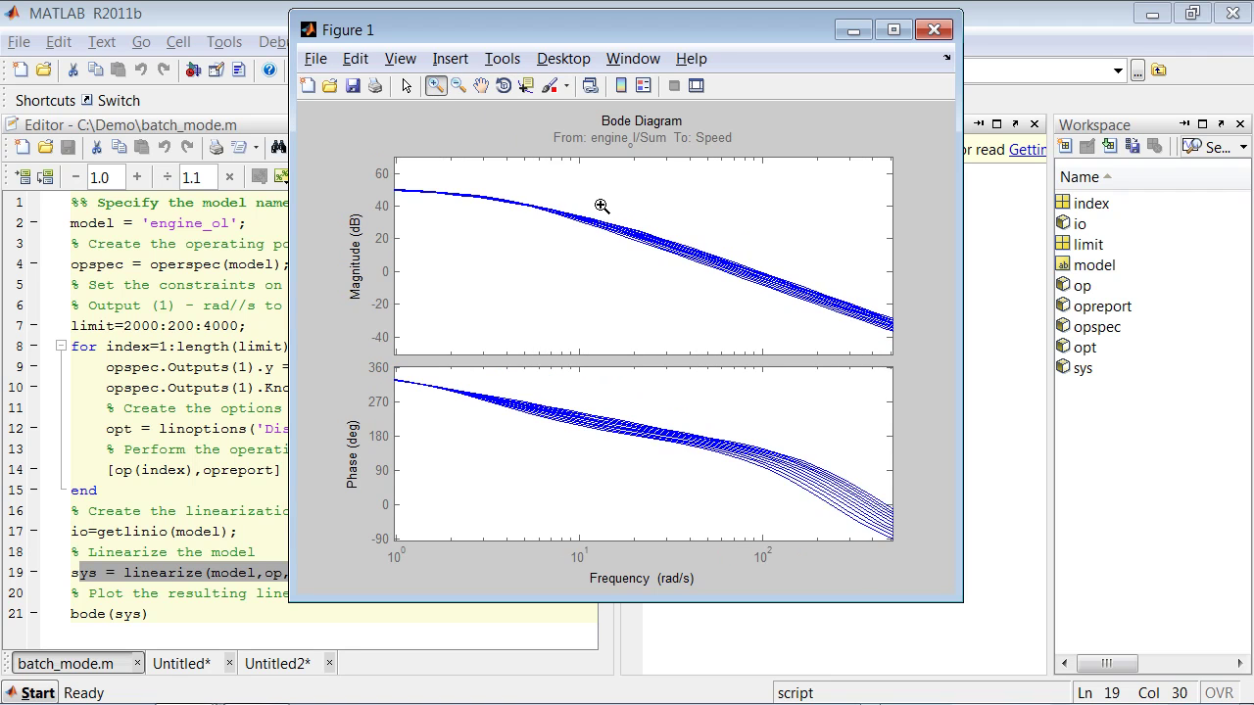
{"action": "left_click_drag", "start_coordinate": [601, 206], "coordinate": [734, 310]}
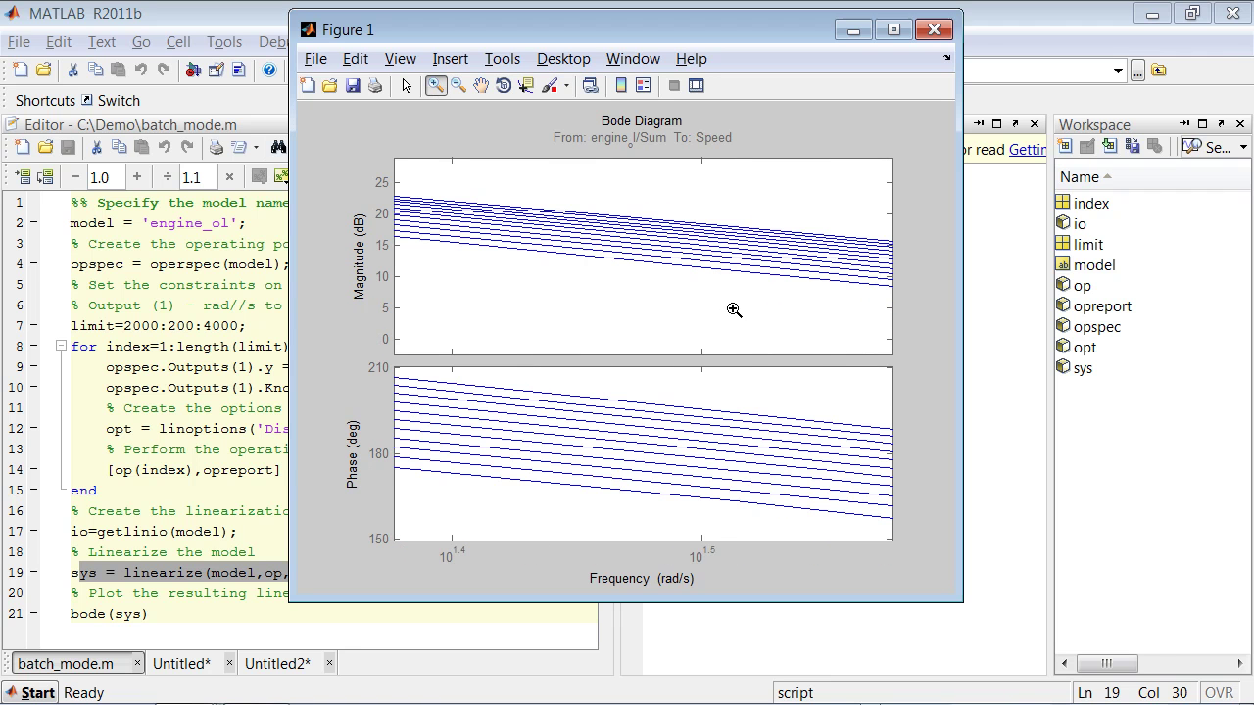
{"action": "left_click", "coordinate": [933, 29]}
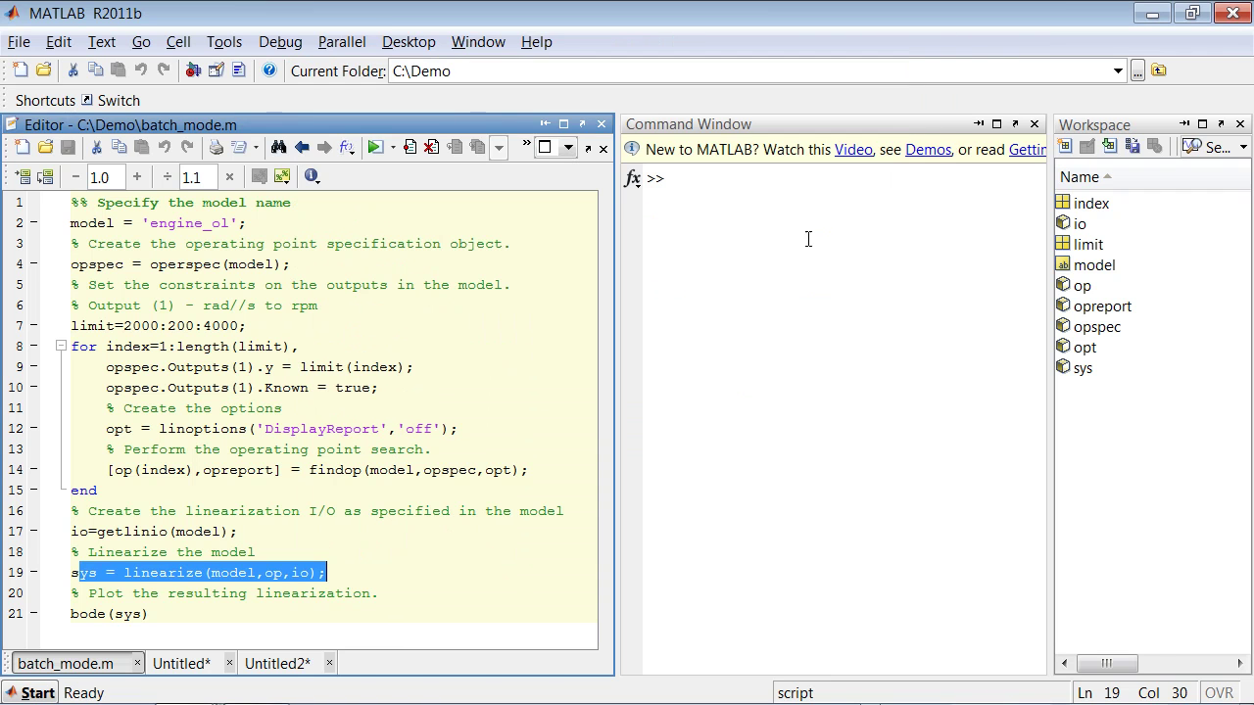
Enter sys in the Command Window and confirm it is an 11x1 state-space model array
{"action": "left_click", "coordinate": [808, 239]}
{"action": "type", "text": "sys"}
{"action": "key", "text": "Return"}
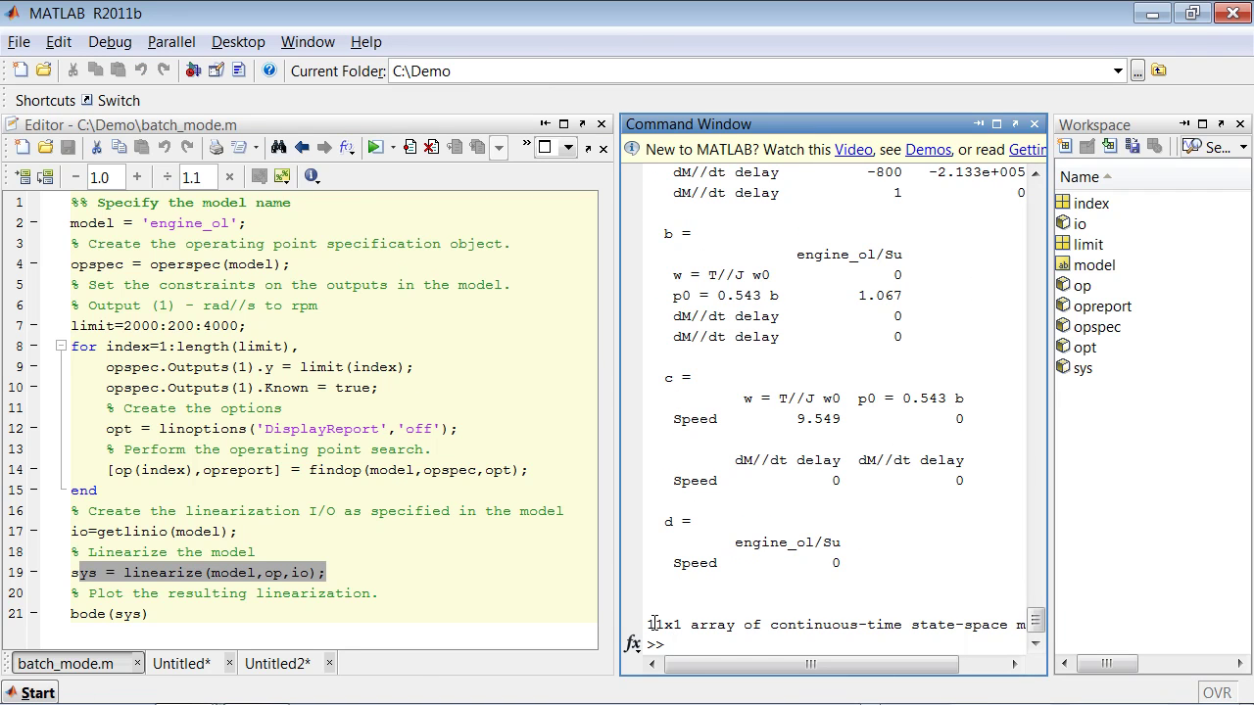
{"action": "left_click_drag", "start_coordinate": [648, 624], "coordinate": [956, 623]}
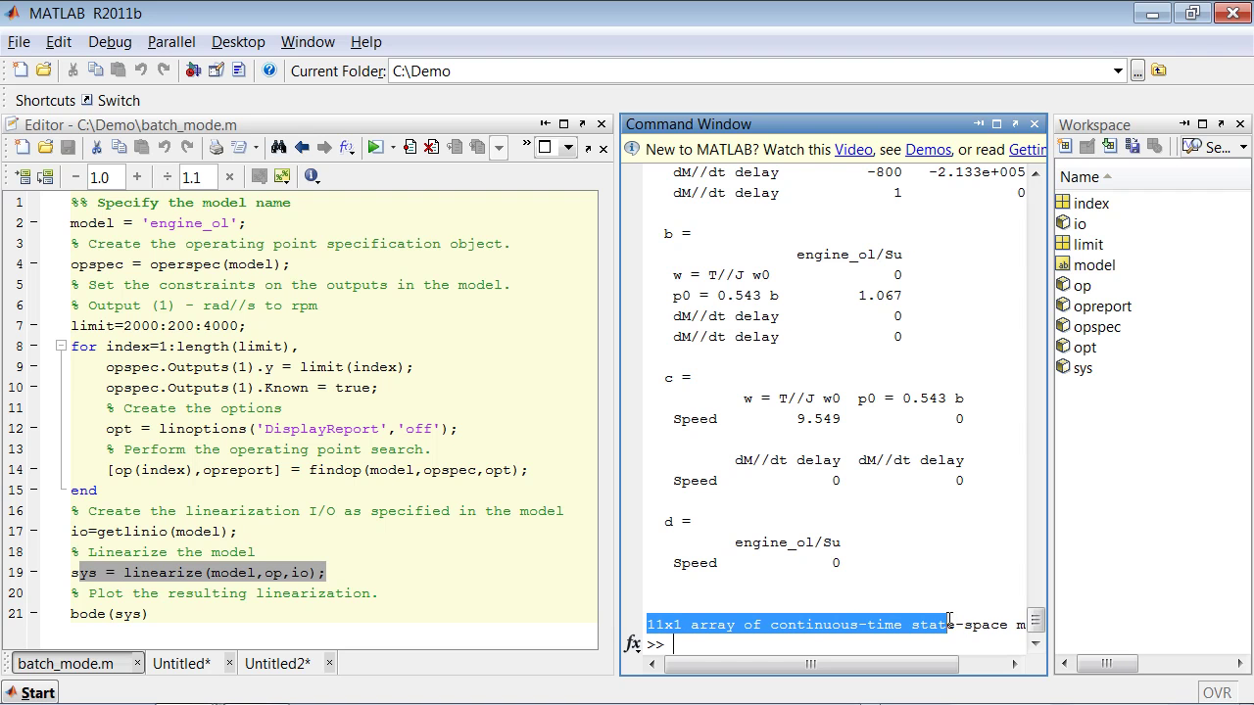
{"action": "left_click_drag", "start_coordinate": [1035, 626], "coordinate": [1035, 598]}
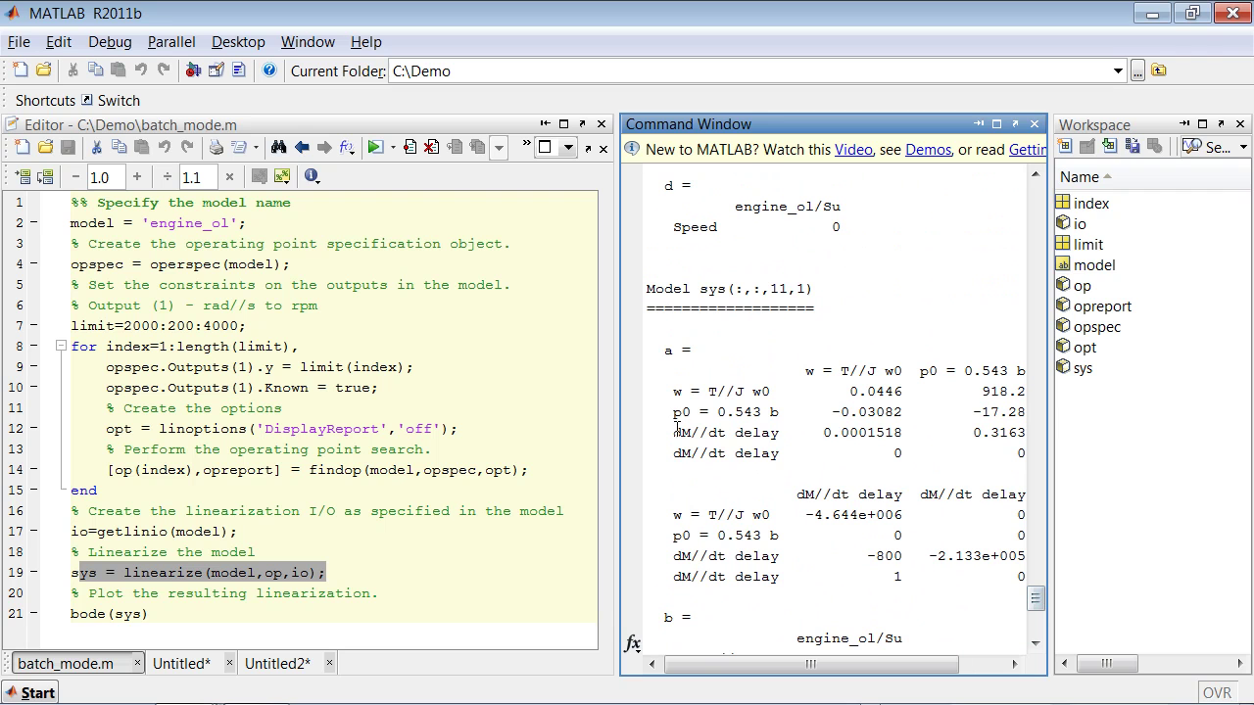